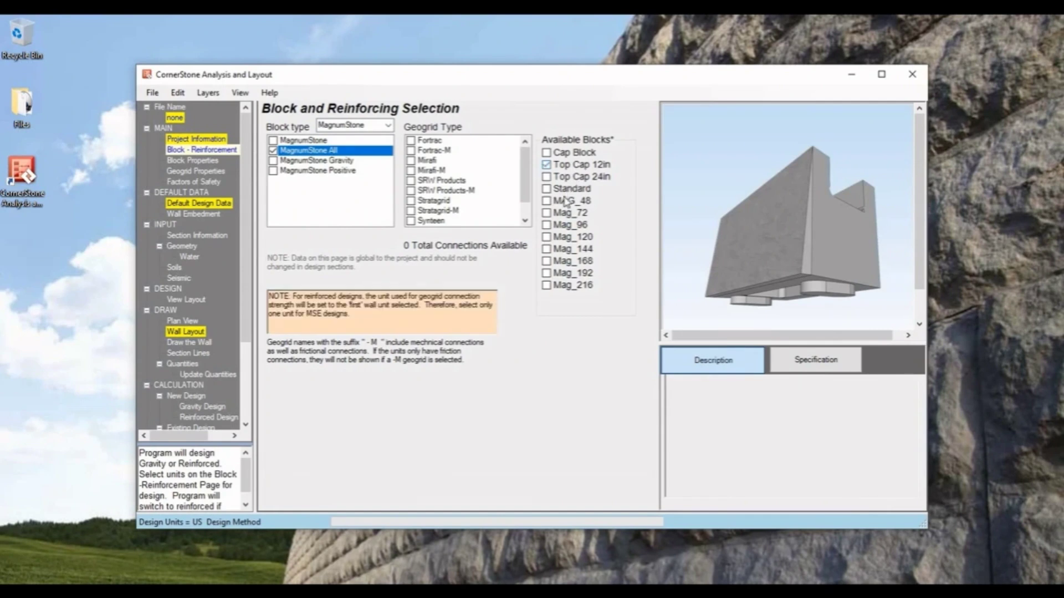
- Choose the Standard, Mag_144, Mag_168 and Mag_192 blocks and the Stratagrid geogrid type
left_click(564, 192)
left_click(561, 251)
left_click(560, 263)
left_click(559, 274)
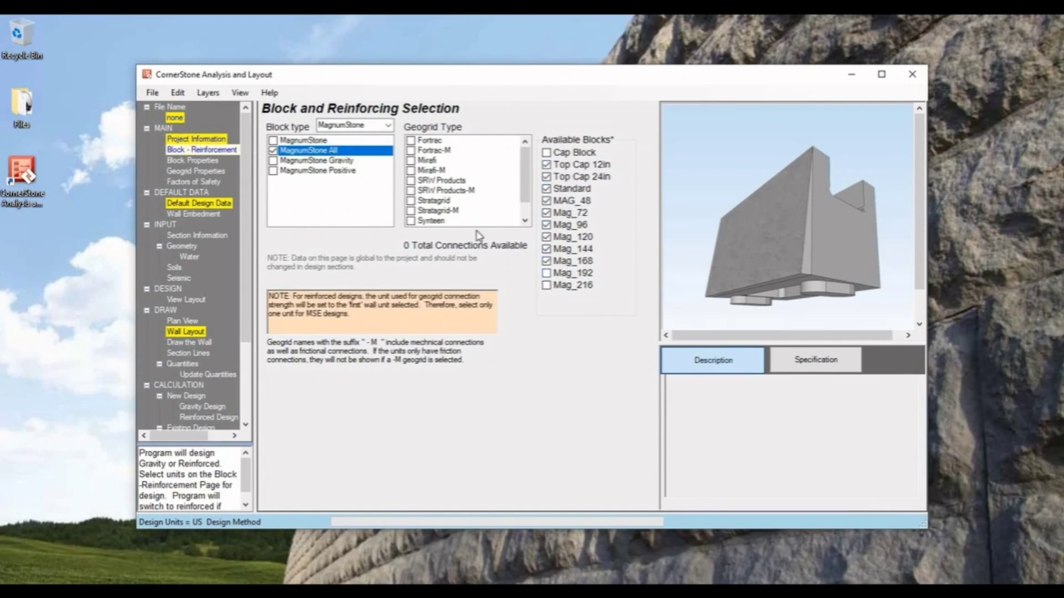
left_click(433, 202)
left_click(620, 346)
- Set the primary geogrid to SG700, the secondary to SG500 and the third to SG200
left_click(400, 257)
left_click(360, 322)
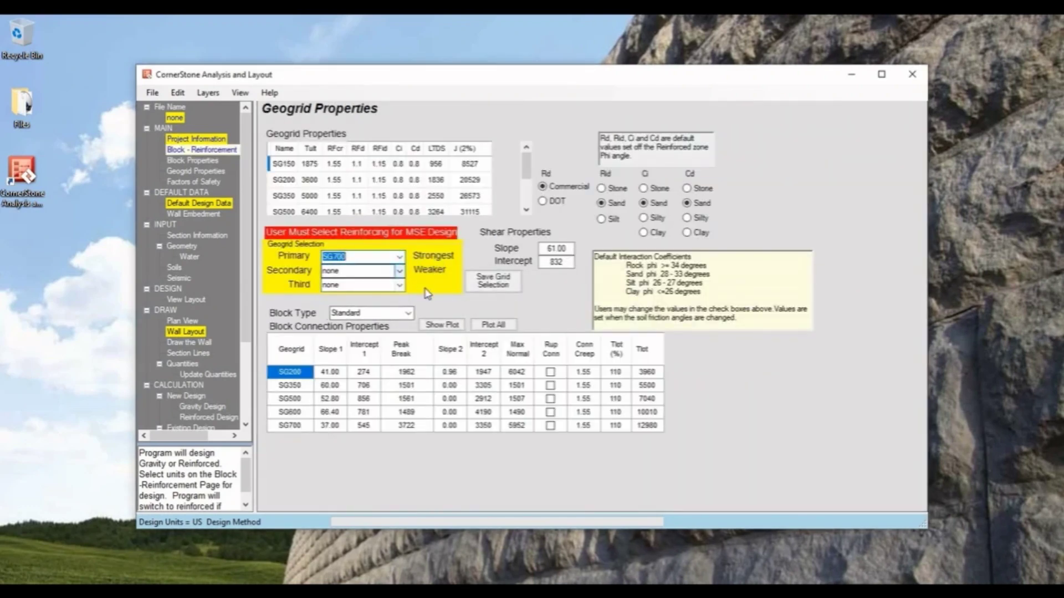
left_click(399, 271)
left_click(360, 309)
left_click(360, 284)
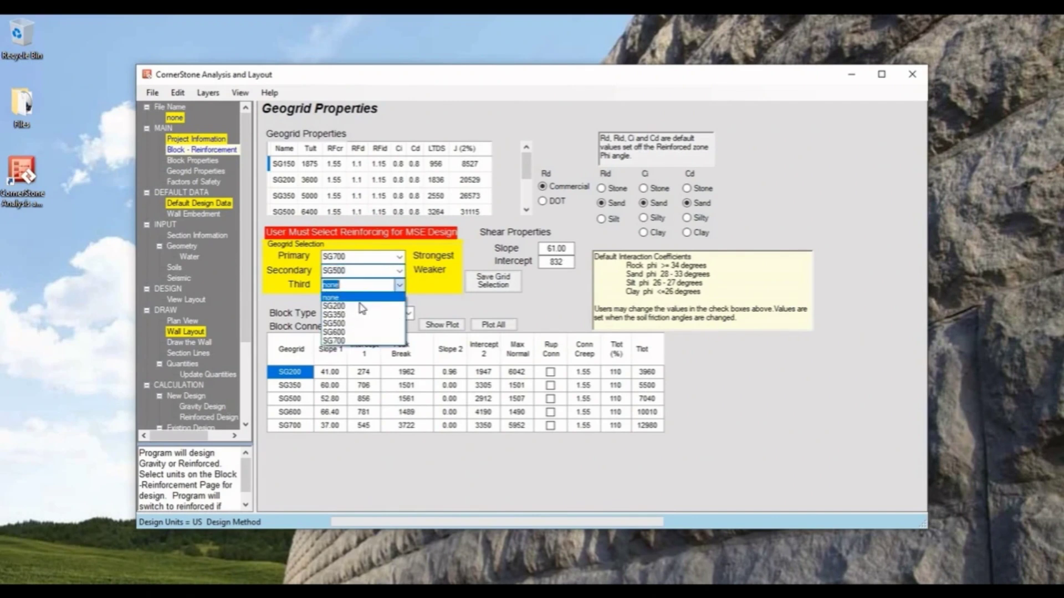
left_click(361, 307)
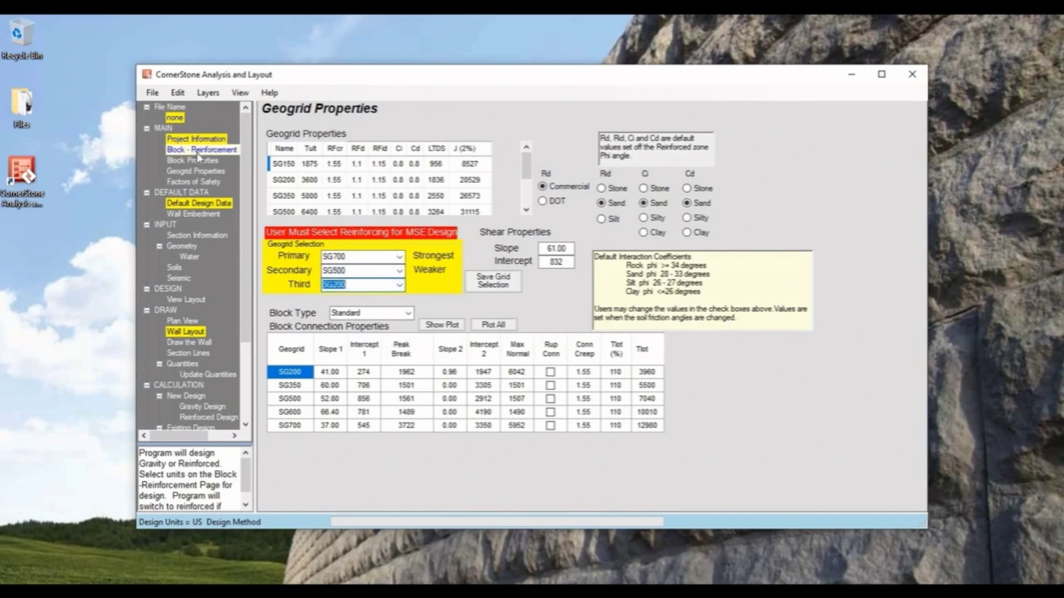
- Review the default design data, including the design method options, and close it
left_click(190, 206)
left_click(471, 82)
left_click(356, 78)
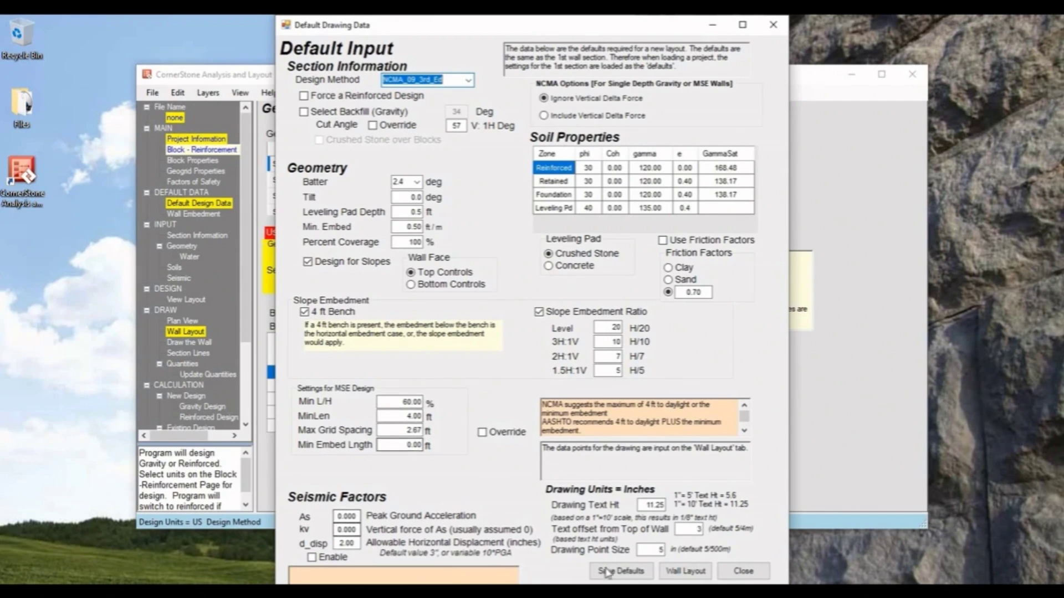
left_click(743, 570)
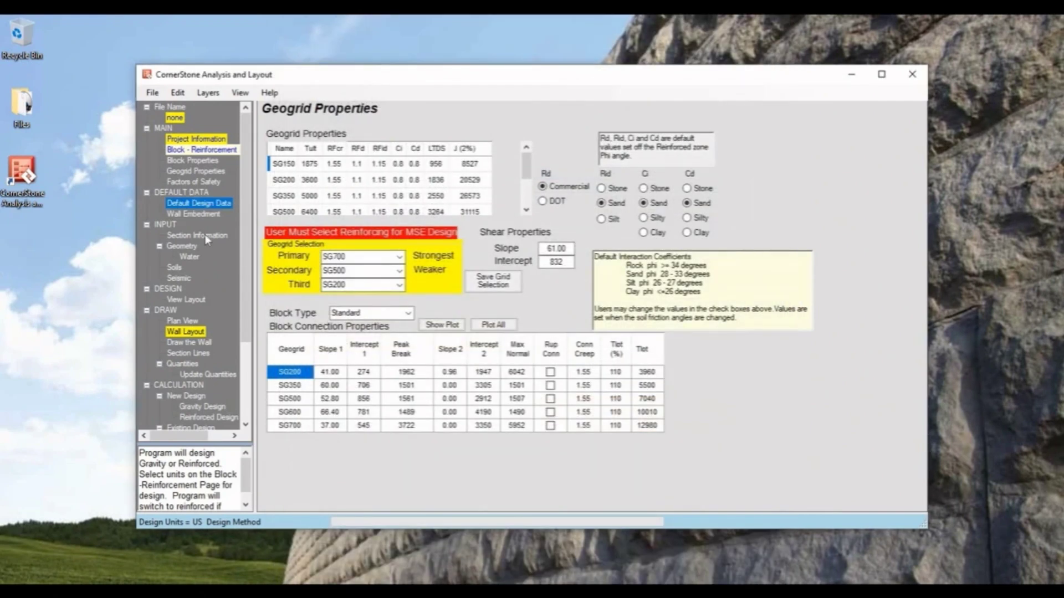
- Examine the distance, top of wall and bottom of wall columns in the wall layout's outline data table
left_click(186, 332)
left_click(184, 322)
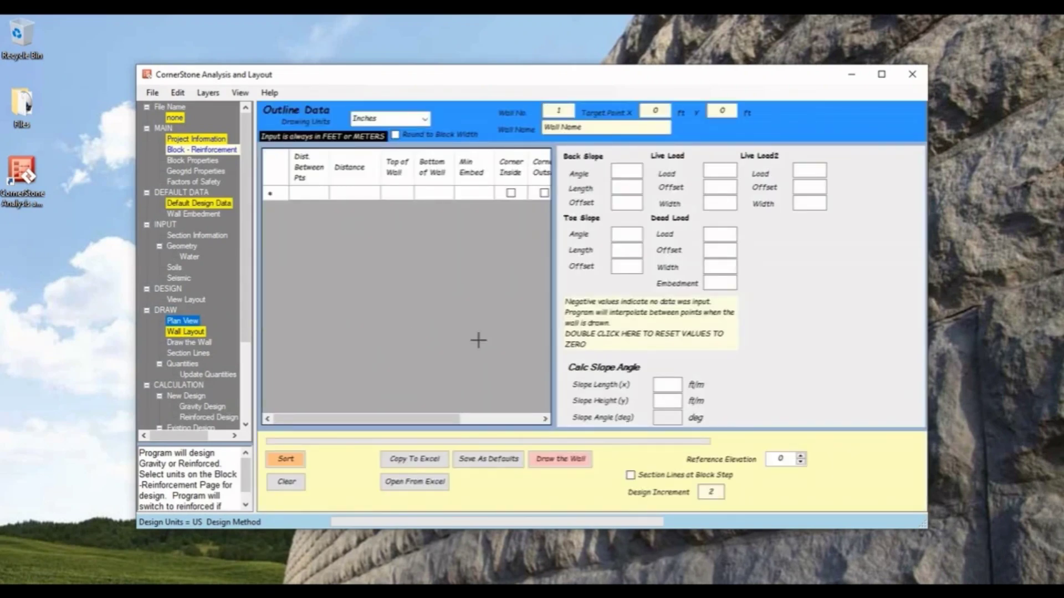
left_click(181, 333)
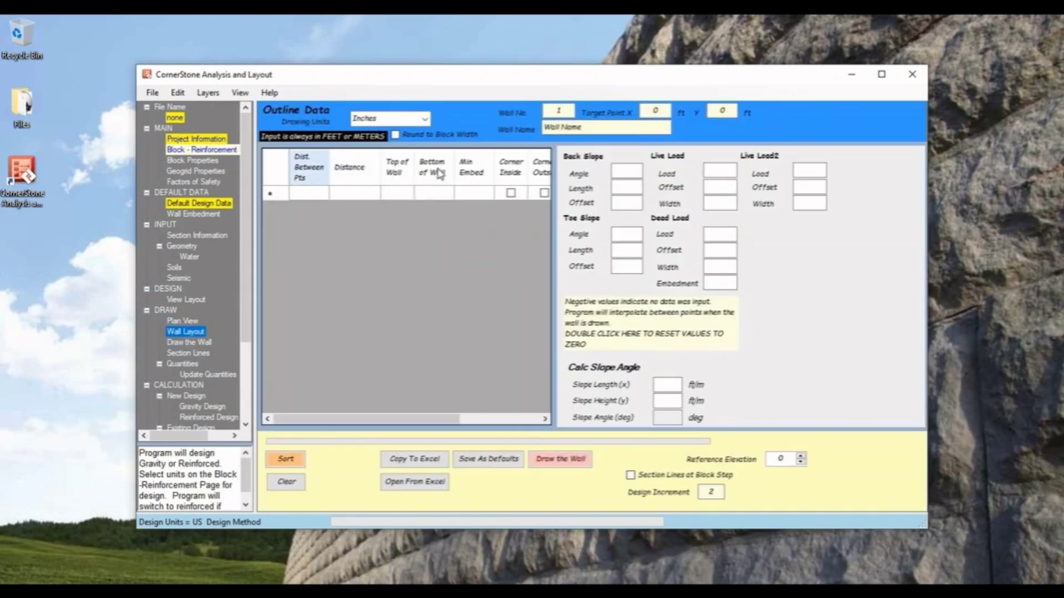
left_click(315, 198)
key("Tab")
key("Tab")
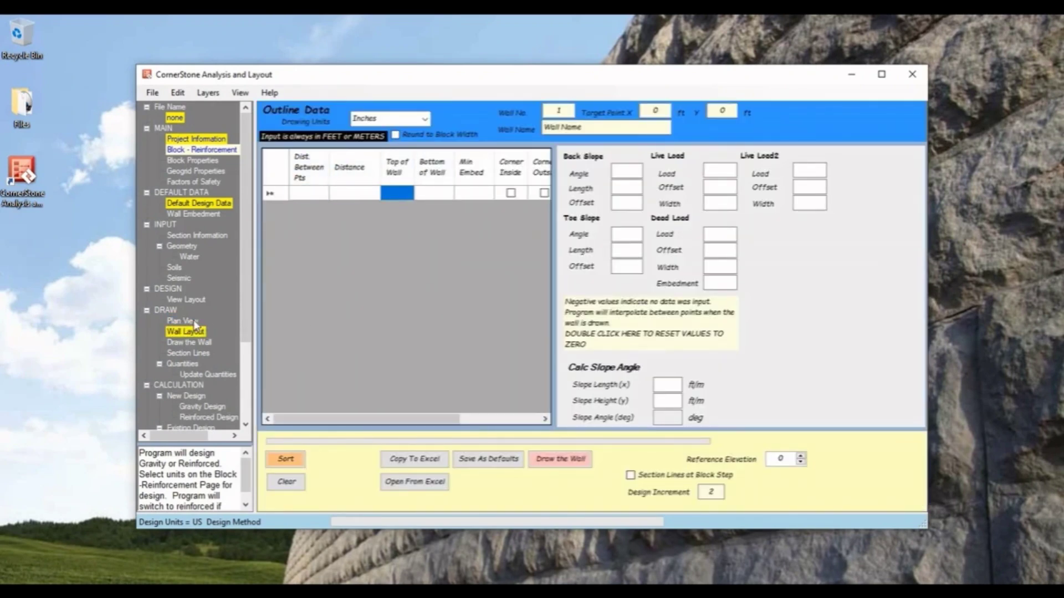
- Convert the site plan PDF to an image in the plan view and maximize the program window
left_click(183, 321)
left_click(362, 108)
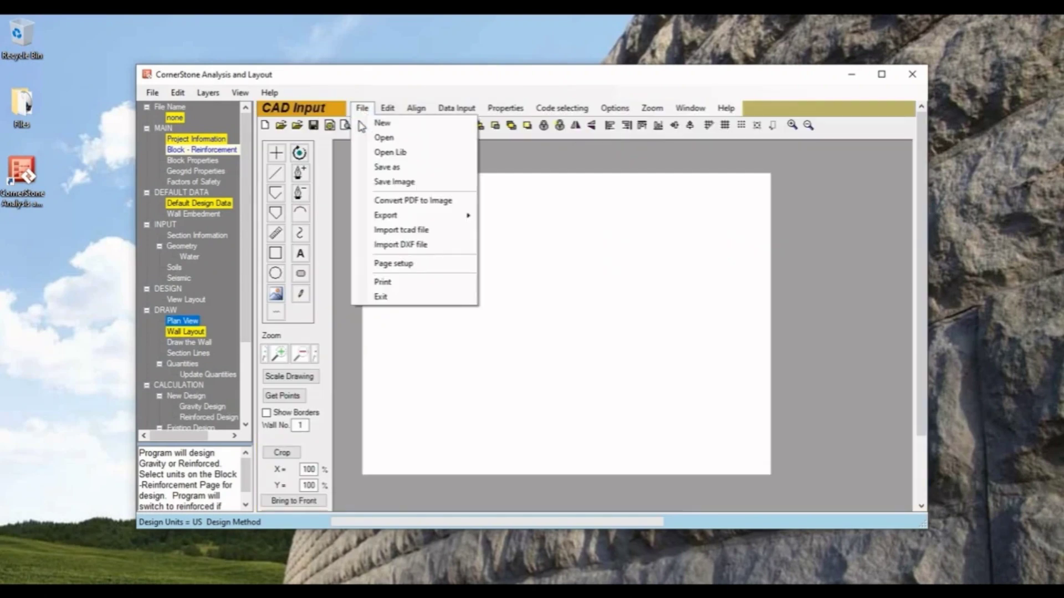
left_click(391, 201)
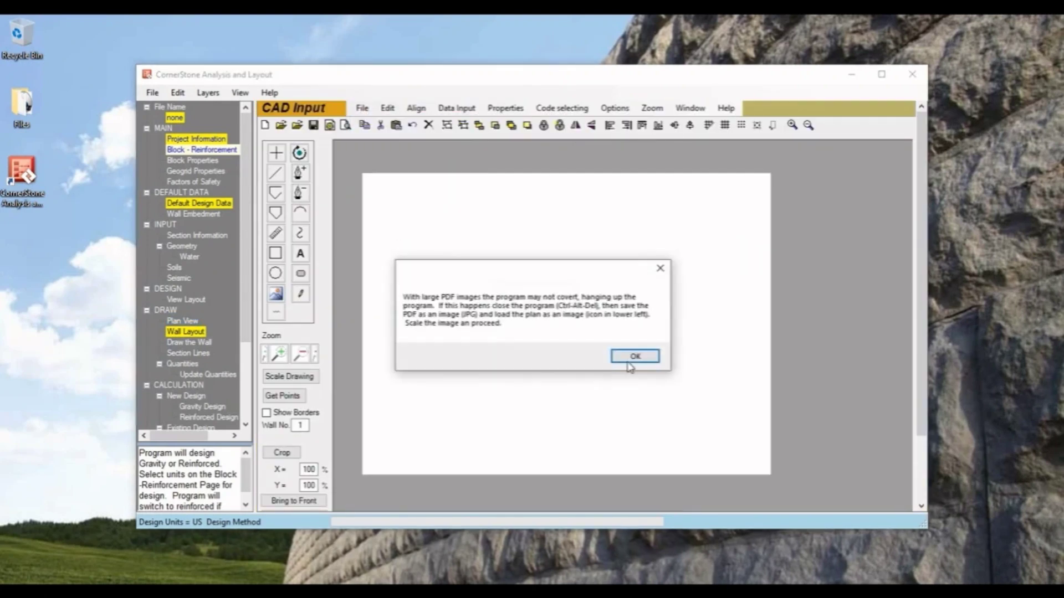
left_click(634, 356)
left_click(307, 300)
double_click(307, 299)
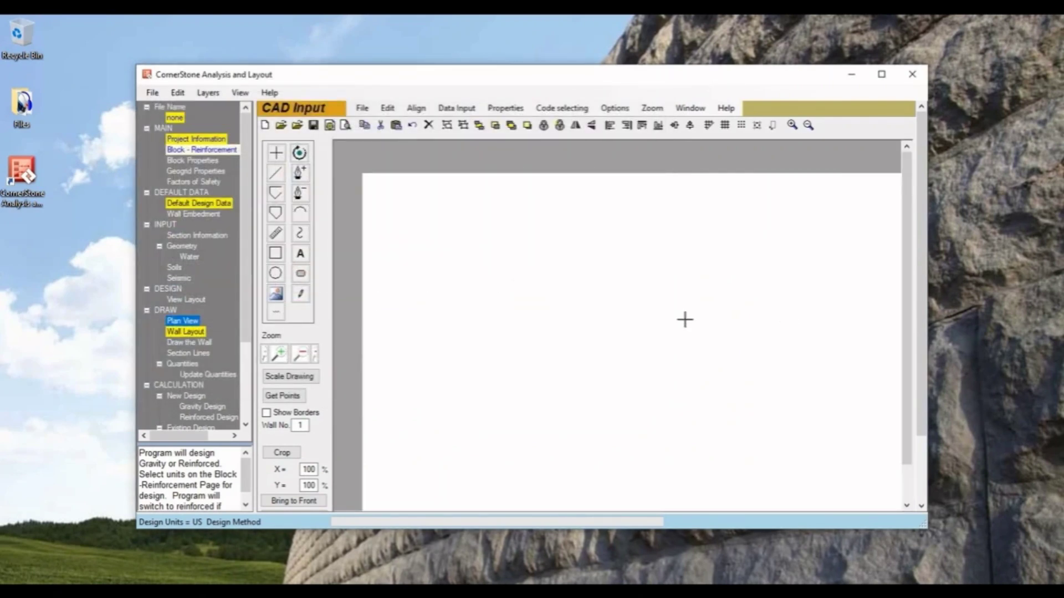
left_click(881, 75)
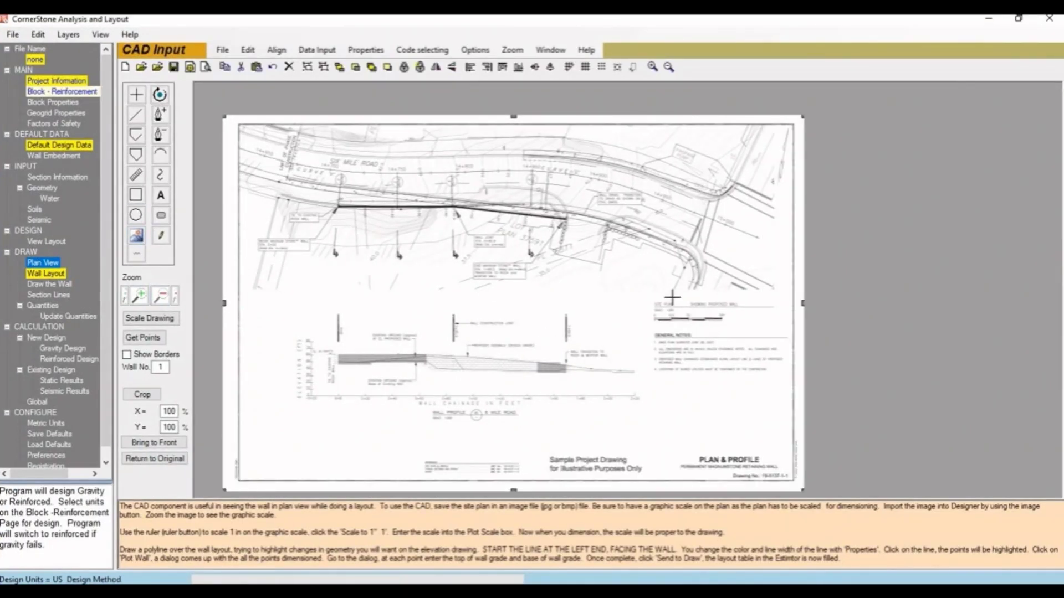
- Scale the drawing by measuring the site plan's 0 to 50 ft scale bar with the ruler and entering 50 as its length
left_click(139, 297)
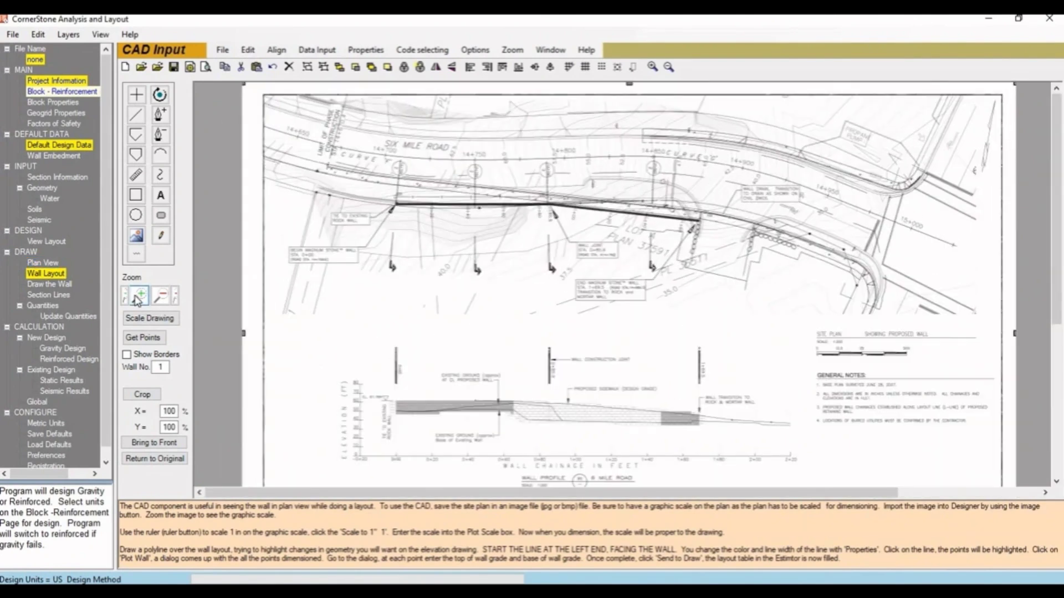
scroll(793, 368, "up", 7)
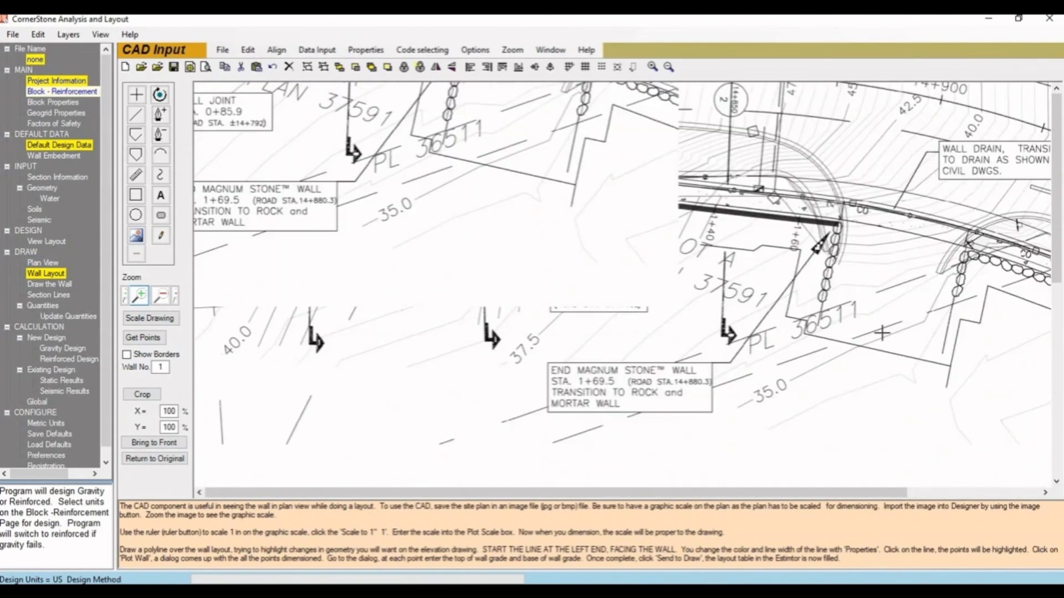
left_click(135, 176)
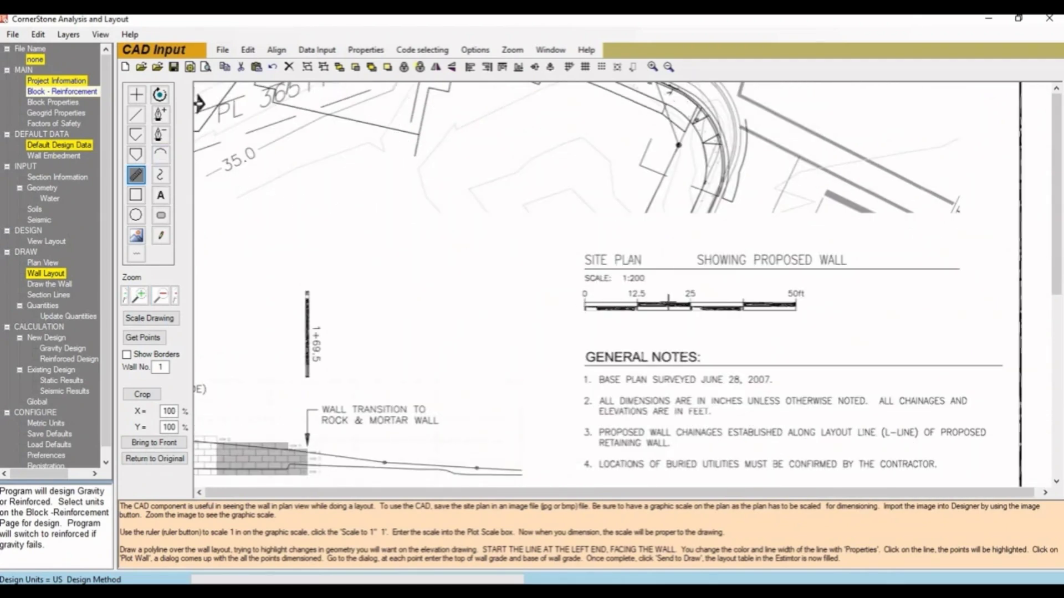
left_click_drag(791, 308, 796, 306)
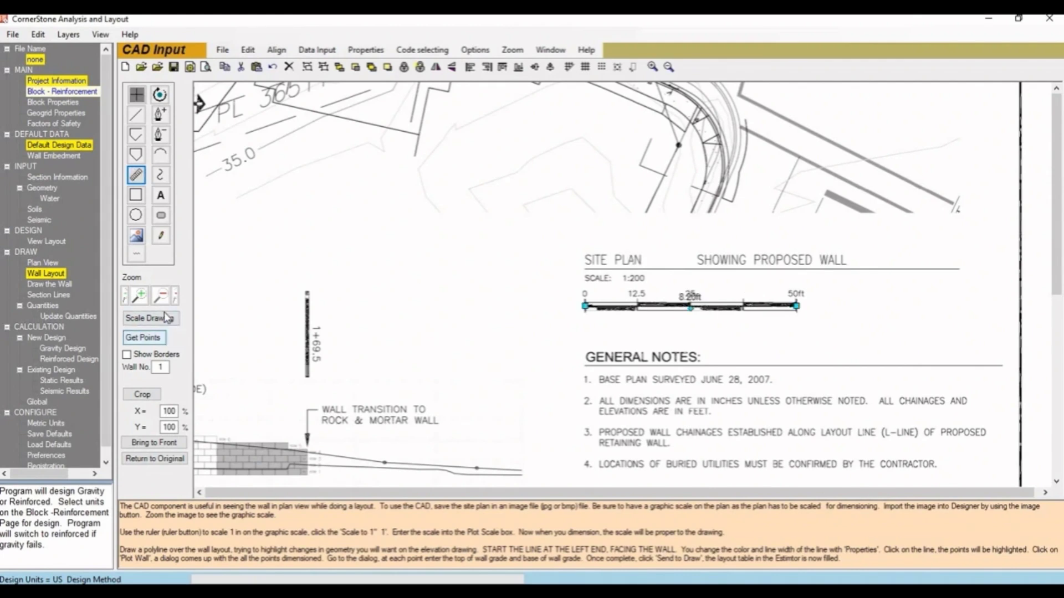
left_click(150, 318)
type("50")
left_click(608, 333)
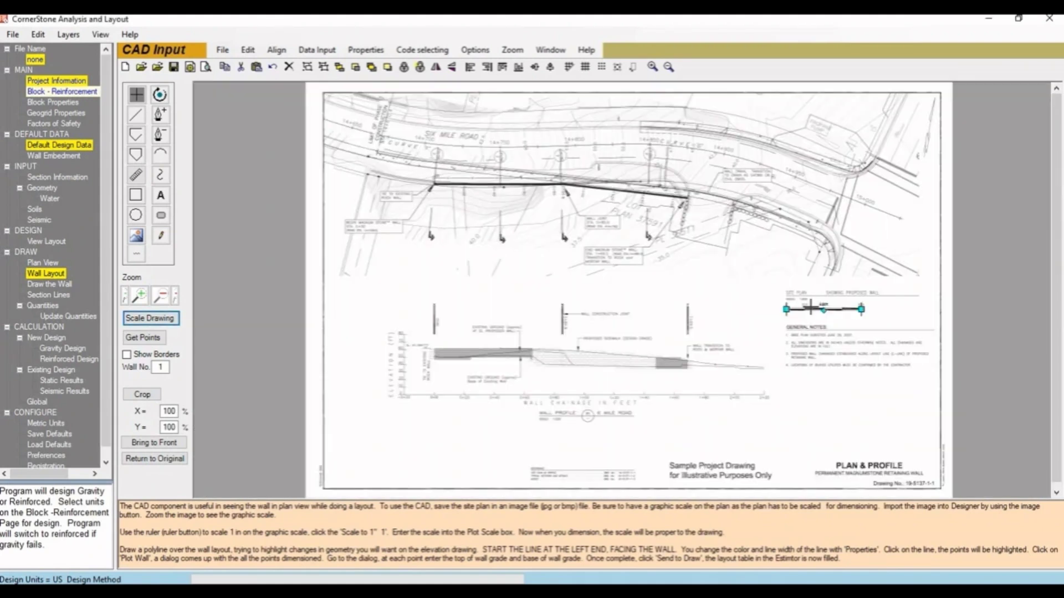
- Check the drawing scale by measuring the site plan's scale bar again with the ruler
left_click(136, 175)
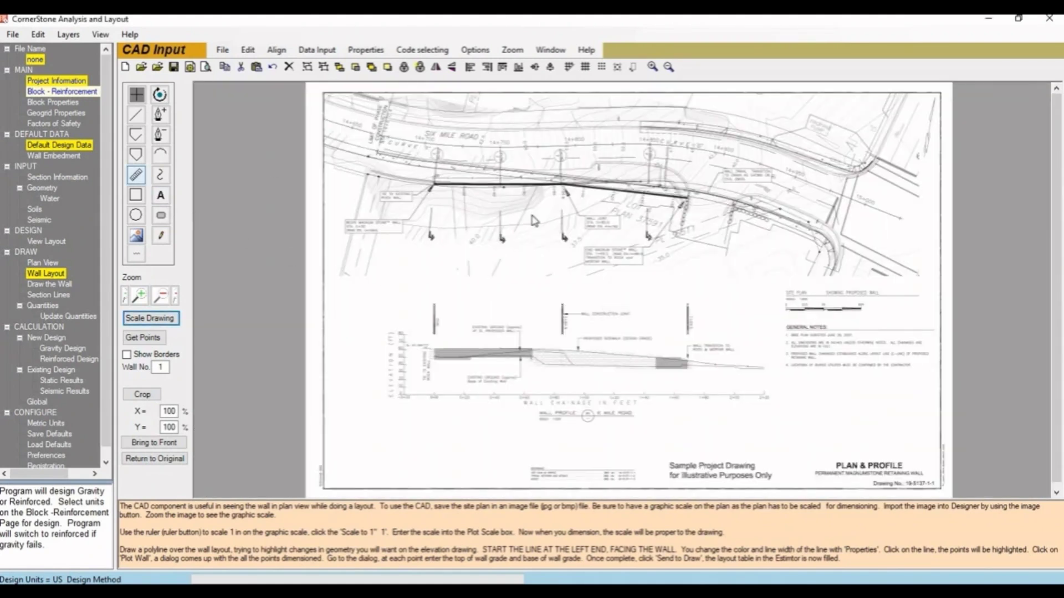
left_click_drag(786, 309, 861, 308)
left_click(820, 301)
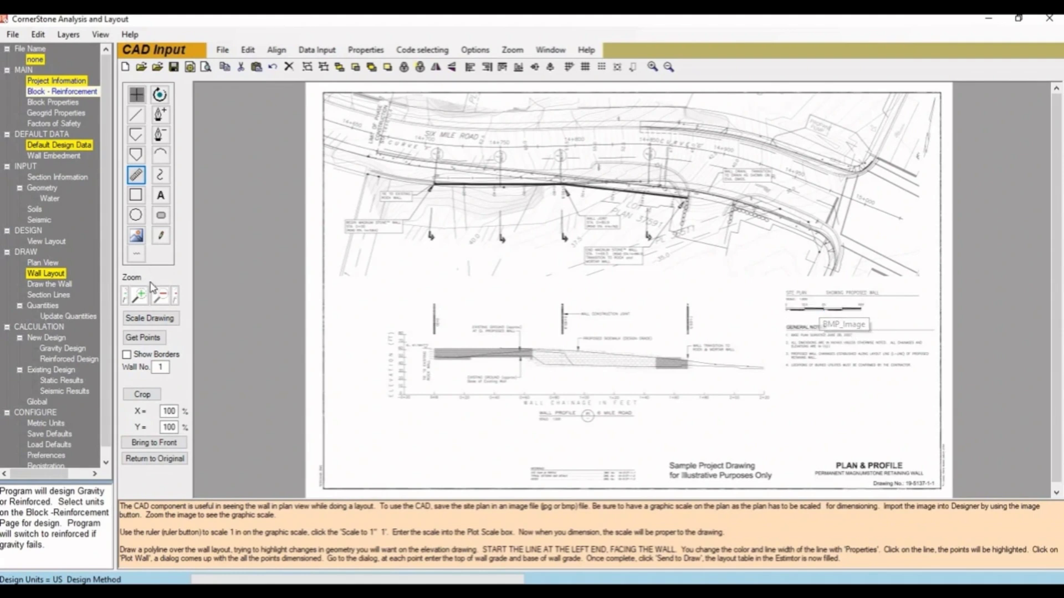
- Trace the proposed wall with a polyline from its start at station 0, through the wall joint, to the wall end
left_click(140, 297)
left_click(145, 302)
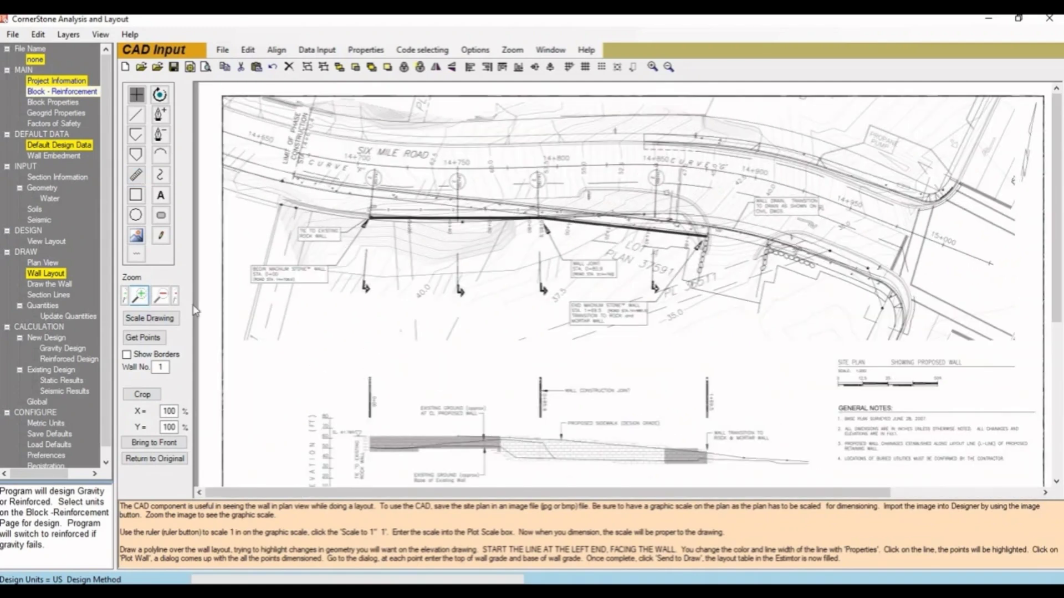
left_click(145, 302)
scroll(690, 334, "up", 2)
middle_click_drag(667, 332, 496, 234)
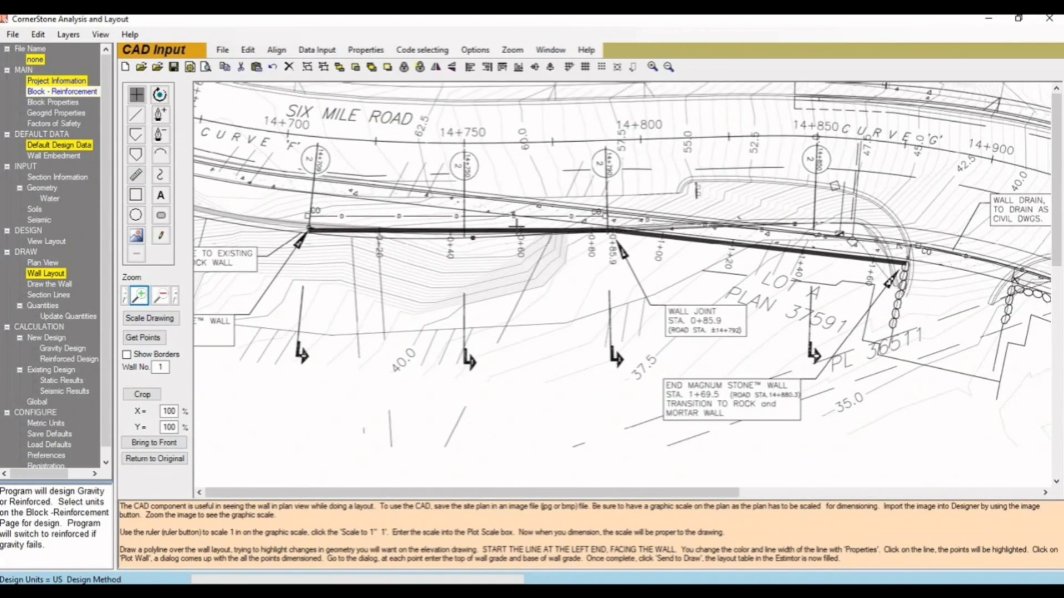
left_click(137, 135)
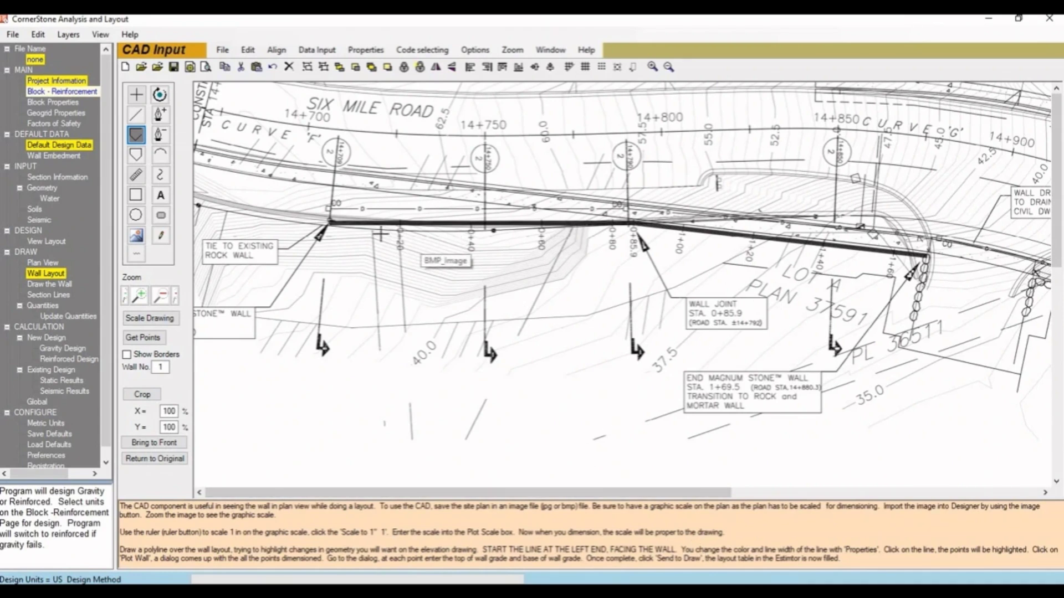
left_click(330, 223)
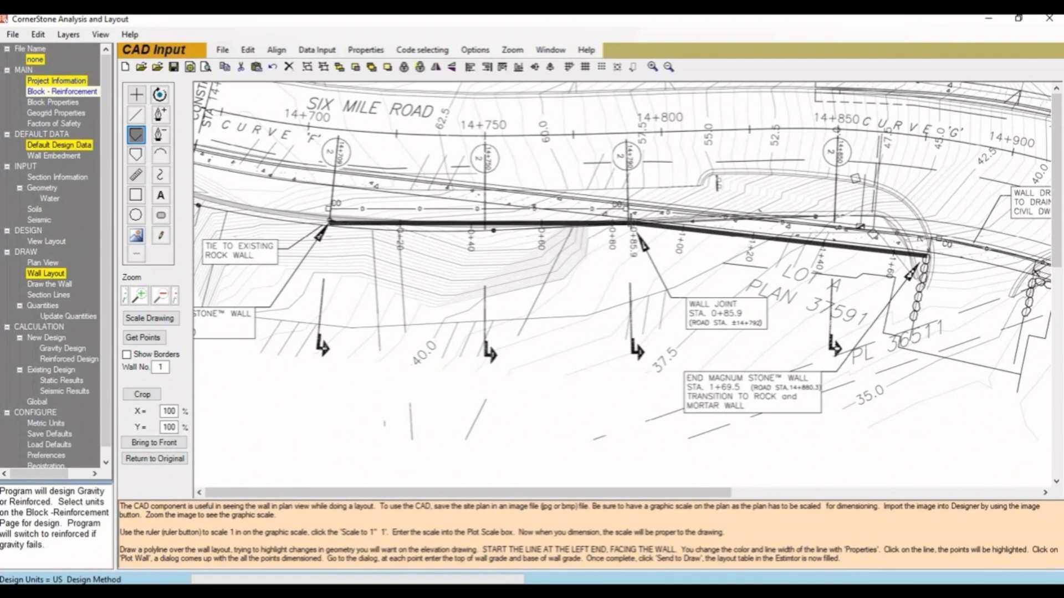
left_click(634, 222)
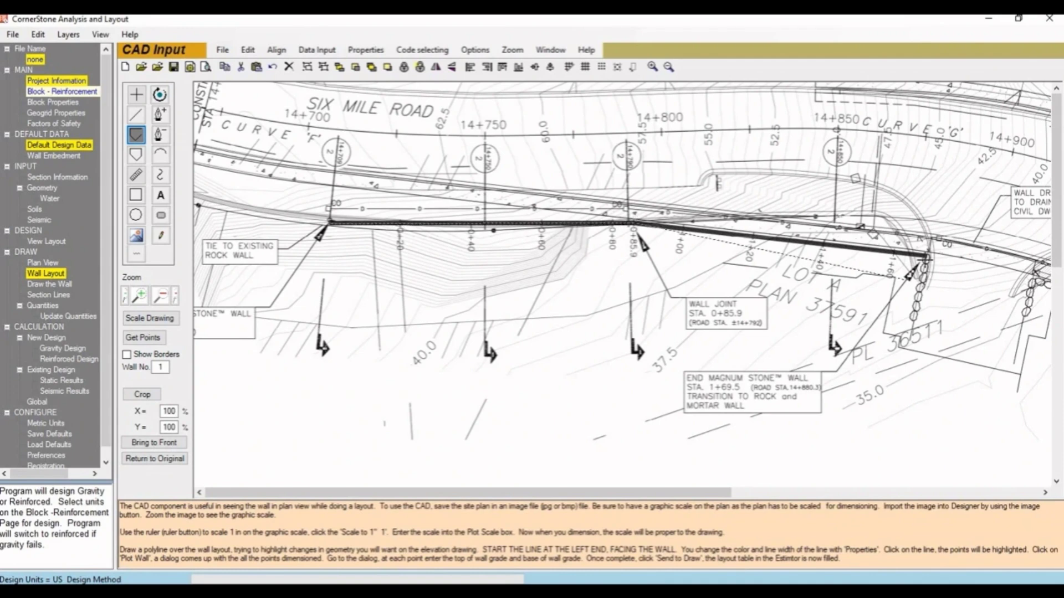
double_click(927, 256)
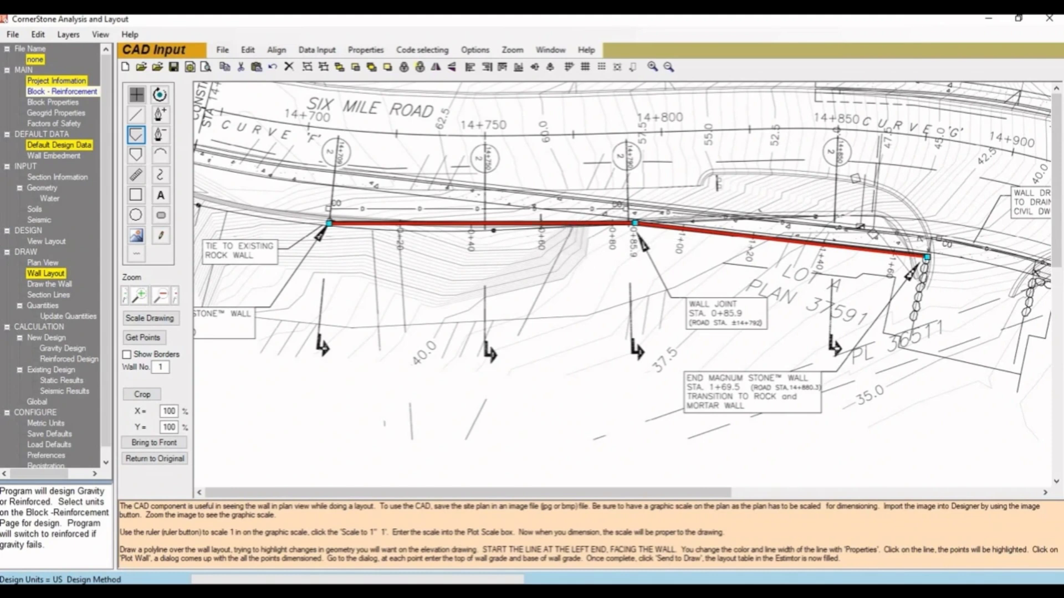
- Insert two extra points on the polyline before the wall joint, at about 65.7 ft and 74 ft from the start
left_click(159, 114)
left_click(161, 115)
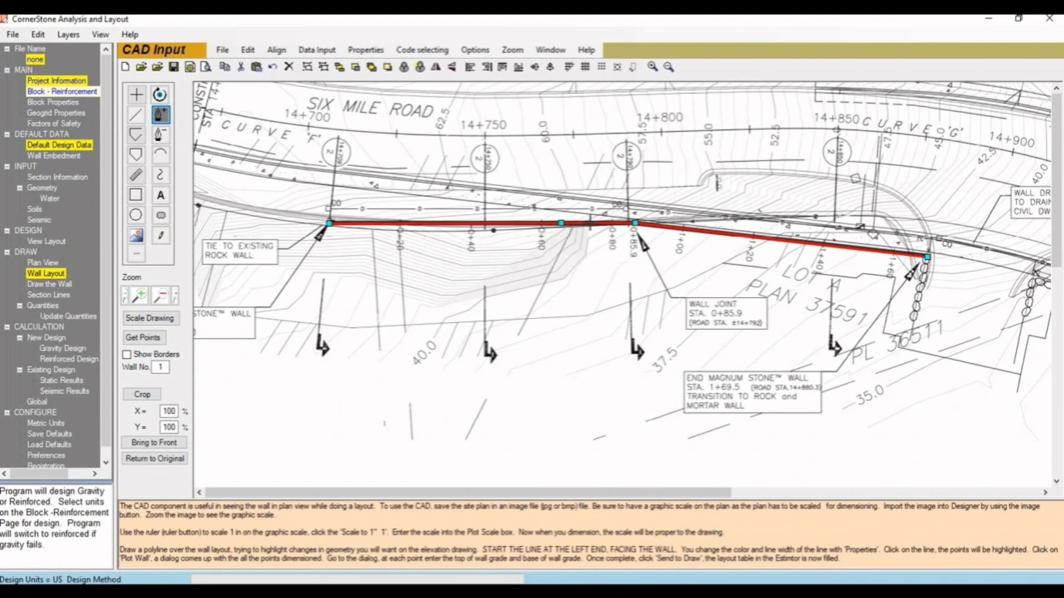
left_click(588, 260)
- Open the point data form, widen it to show all columns, and load the polyline's points
left_click(142, 338)
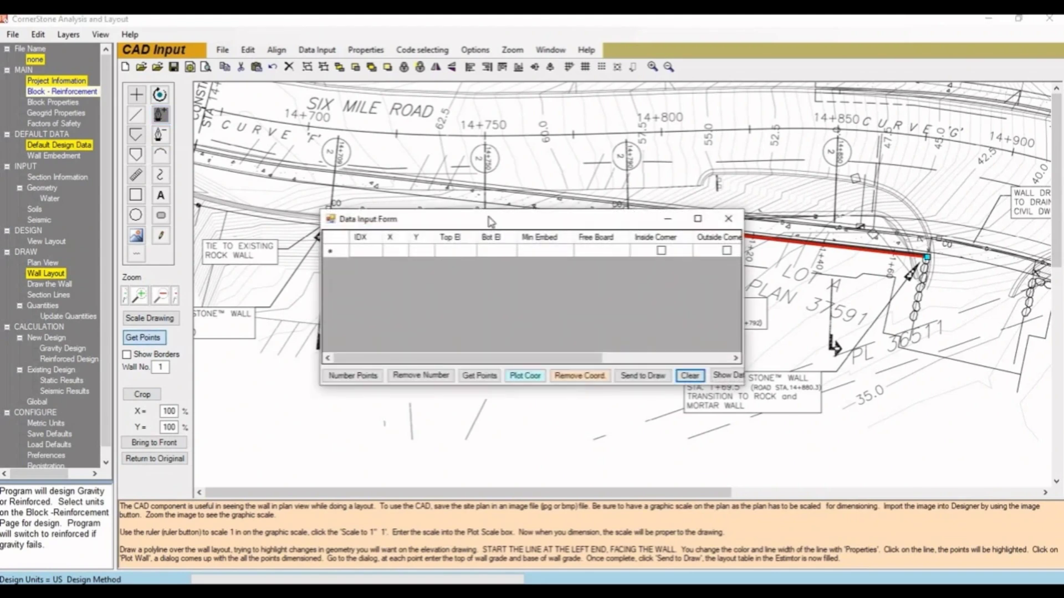
left_click_drag(480, 219, 435, 295)
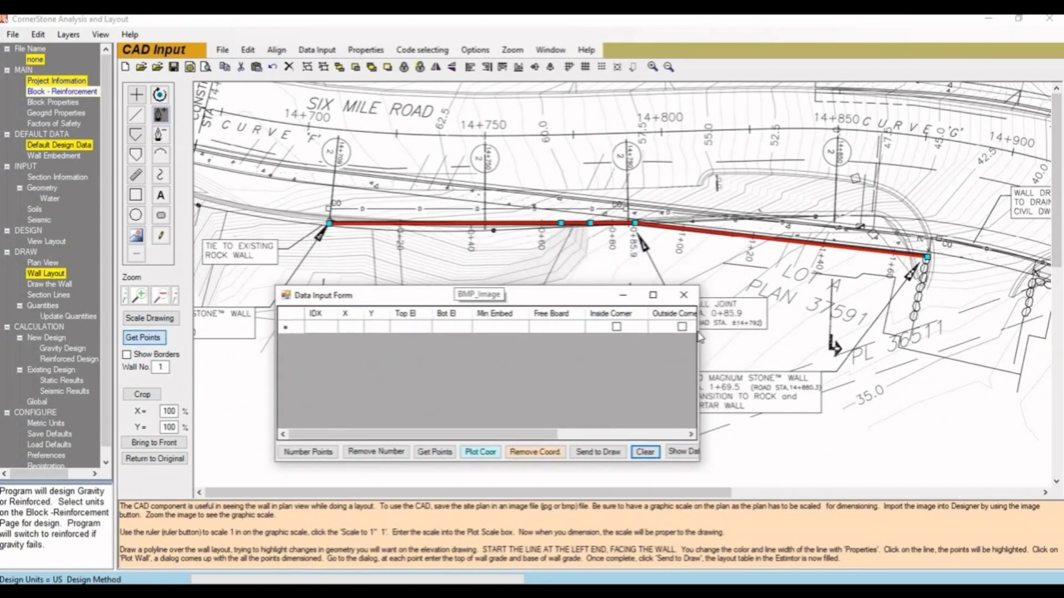
left_click_drag(880, 340, 950, 340)
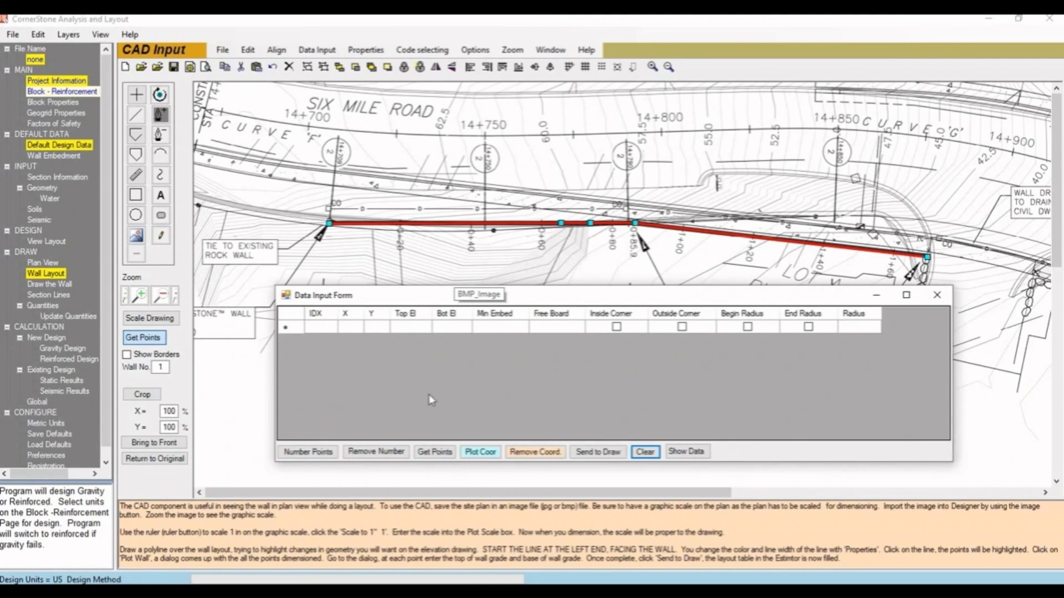
left_click(437, 453)
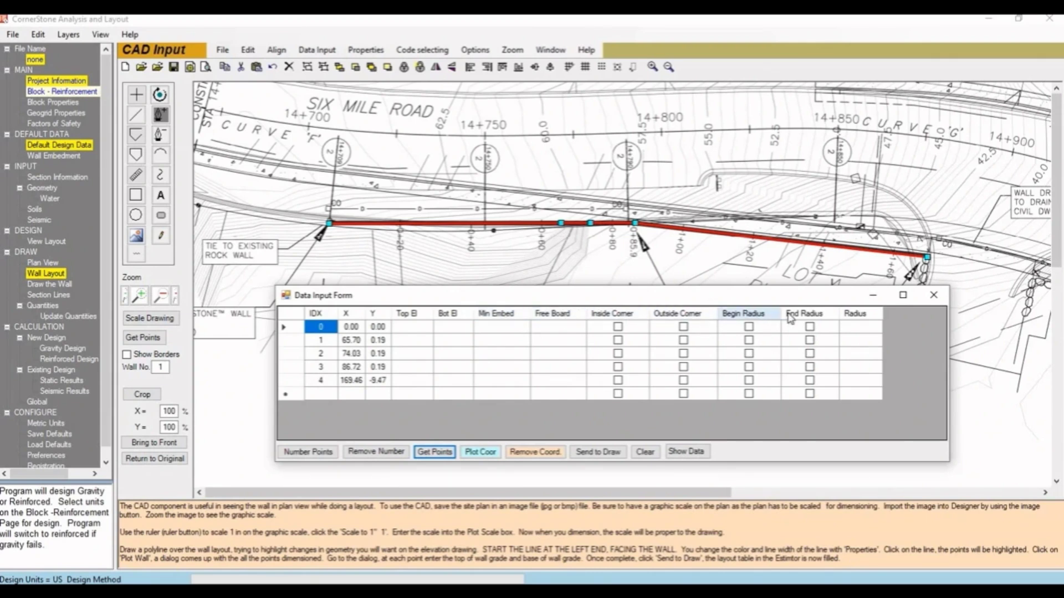
- Enter top elevations 60, 58.5, 57.5, 50, 39 and bottom elevations 49.5, 51, 40.5, 39.5, 36.5 for points 0 to 4
left_click(412, 328)
type("60")
left_click(454, 331)
type("49.5")
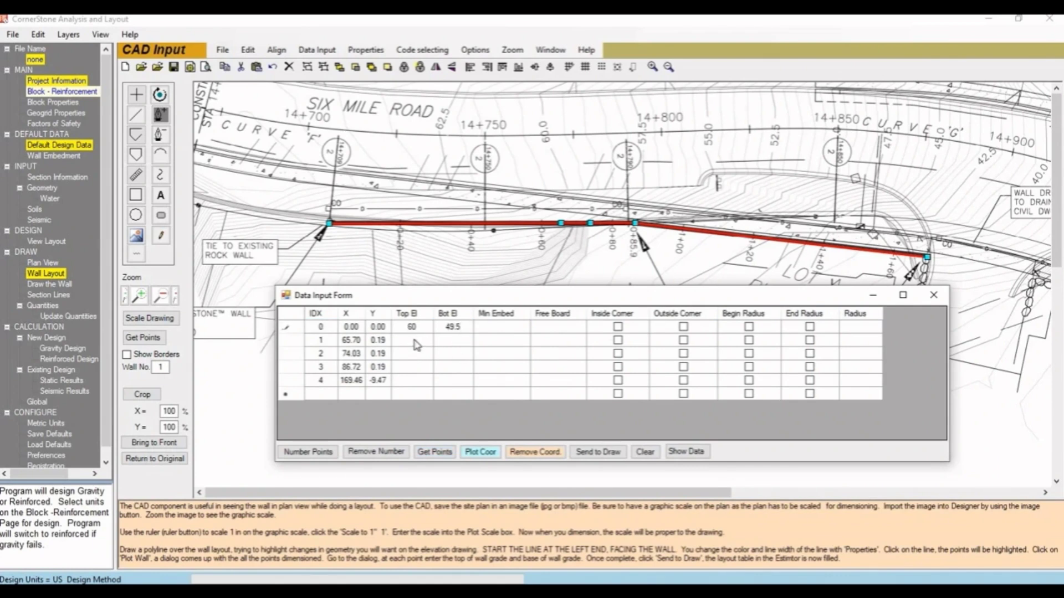
left_click(413, 340)
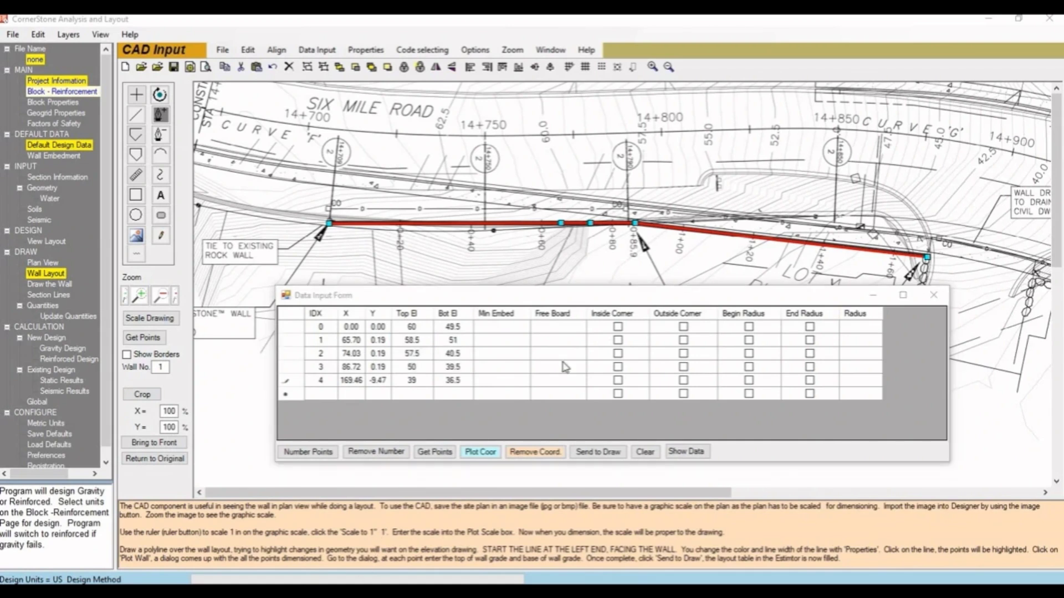
- Label the polyline points on the plan with their stations and elevations, and send the point data to the wall drawing
left_click(315, 454)
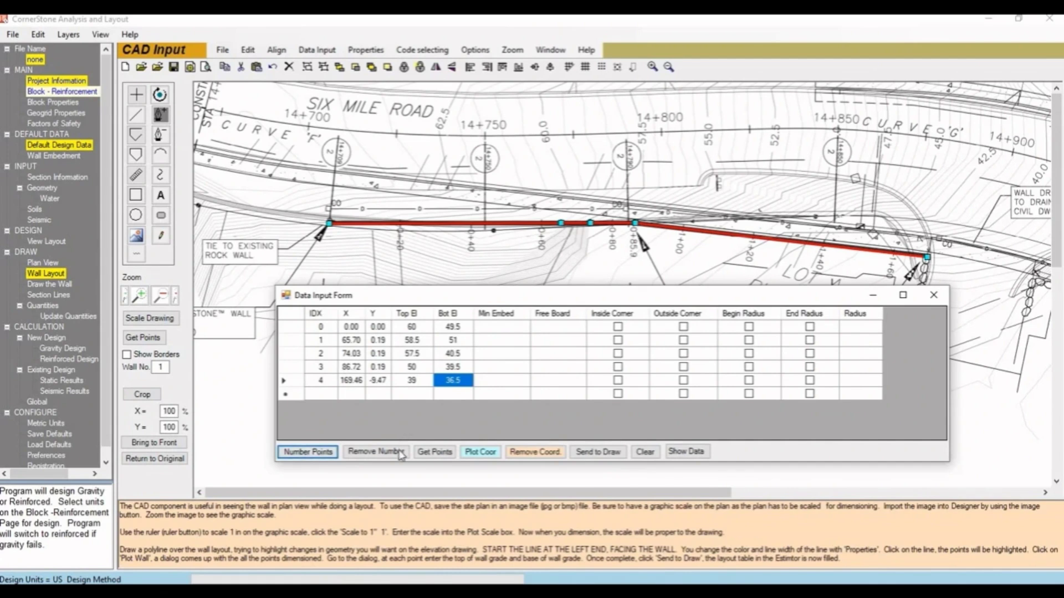
left_click(476, 452)
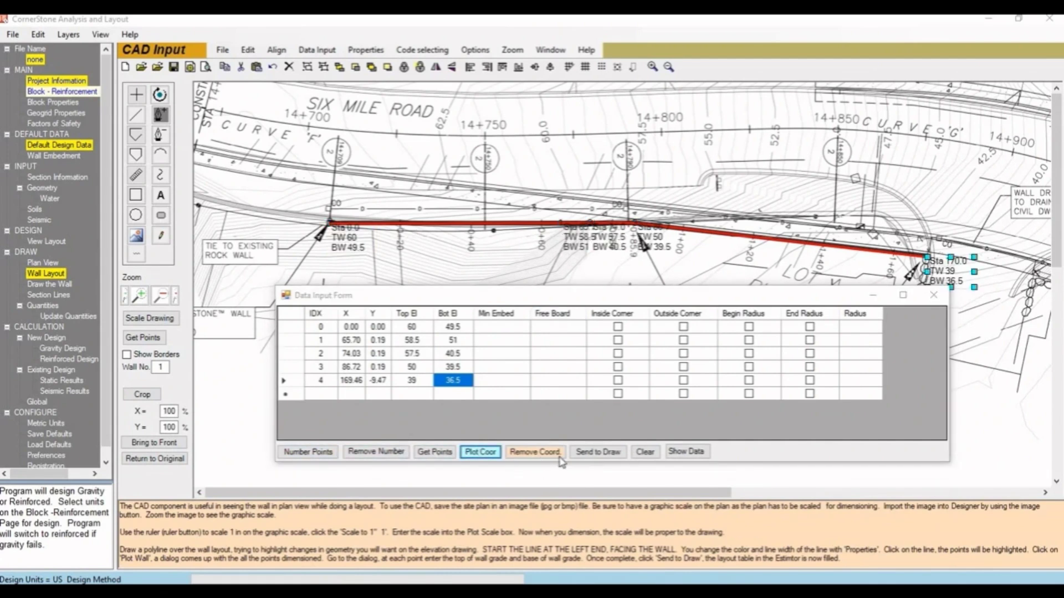
left_click(591, 452)
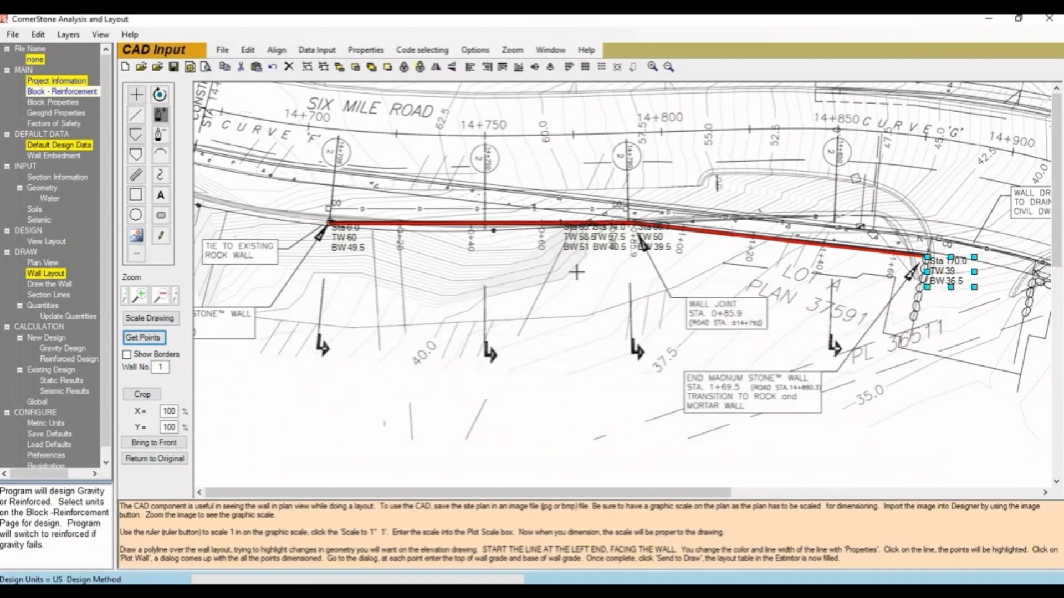
- Open the wall layout data, widen the table to show all columns, and check the elevations, slopes and loads at each station
left_click(54, 274)
left_click_drag(417, 219, 592, 228)
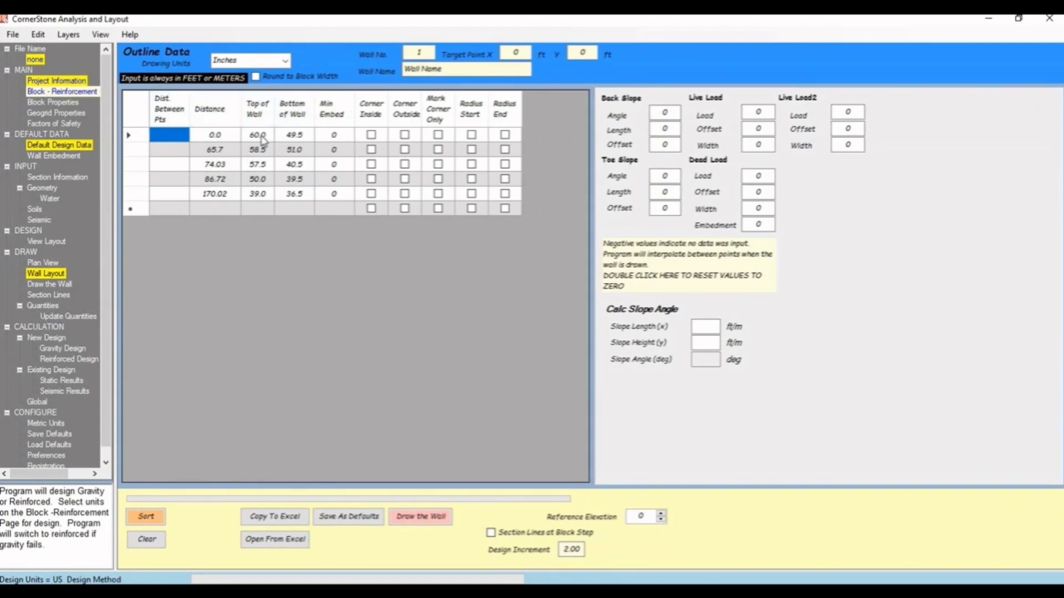
left_click(296, 137)
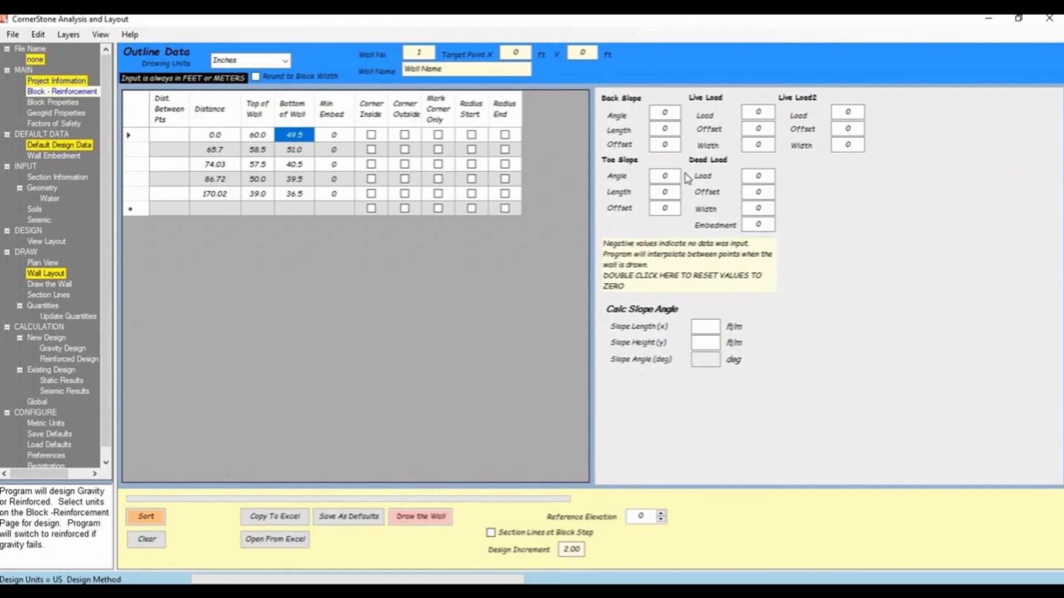
left_click(299, 150)
left_click(299, 162)
left_click(300, 177)
left_click(299, 193)
- Measure the toe slope's horizontal length on the plan, perpendicular to the wall at station 0
left_click(49, 263)
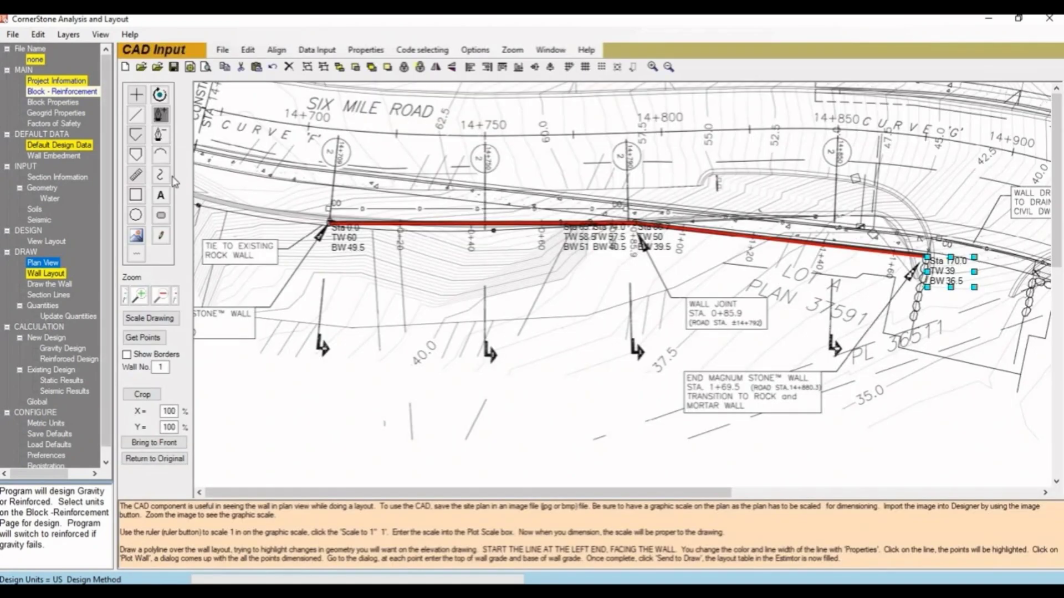
left_click(136, 175)
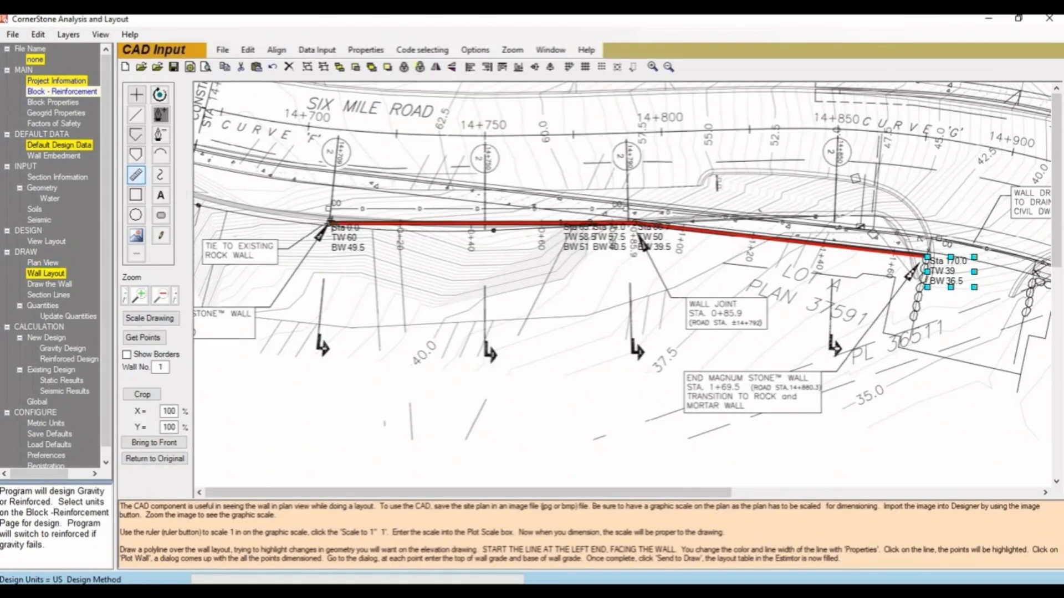
left_click_drag(334, 241, 333, 274)
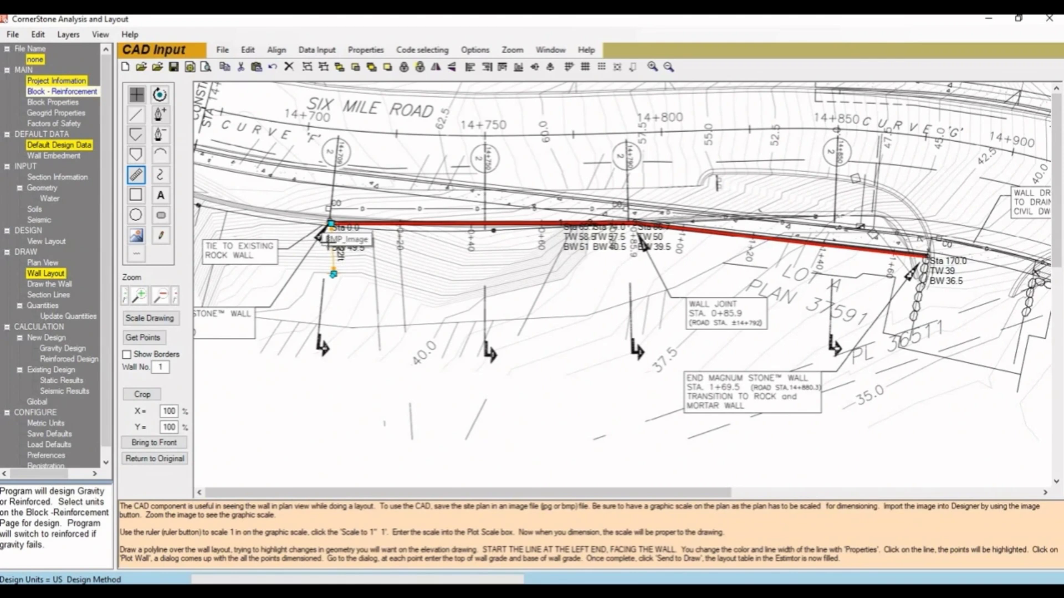
- Calculate the toe slope angle from length 14 and height 7, and set station 0's toe slope to angle 27, length 14
left_click(46, 273)
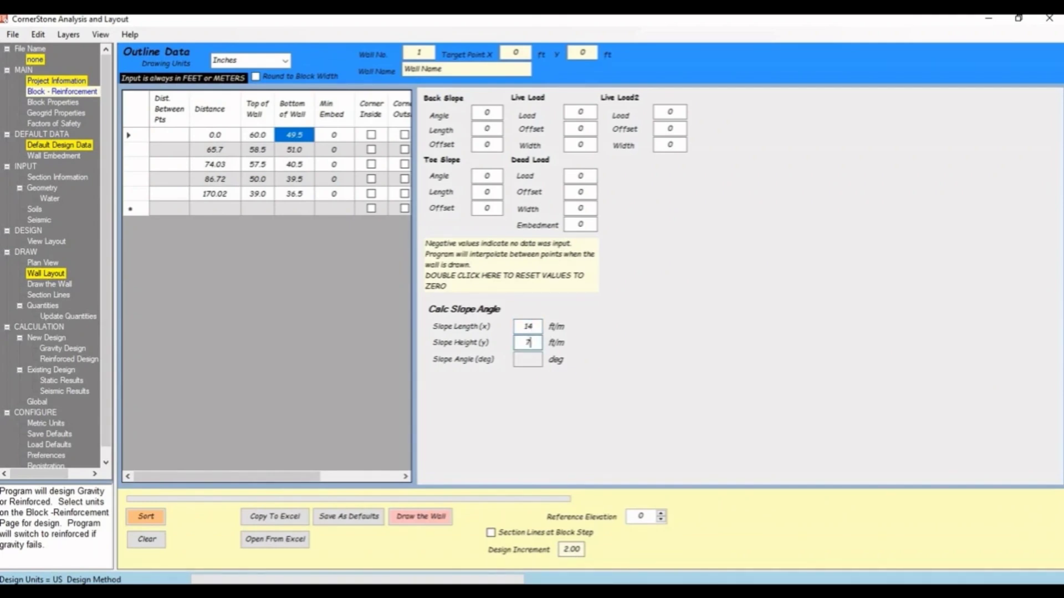
key("Tab")
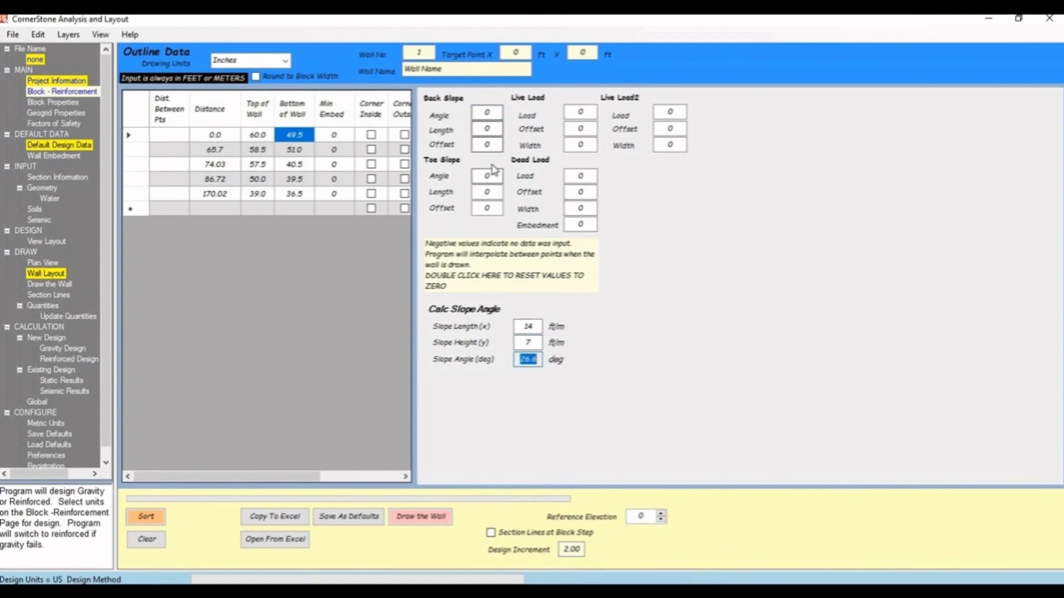
left_click(476, 177)
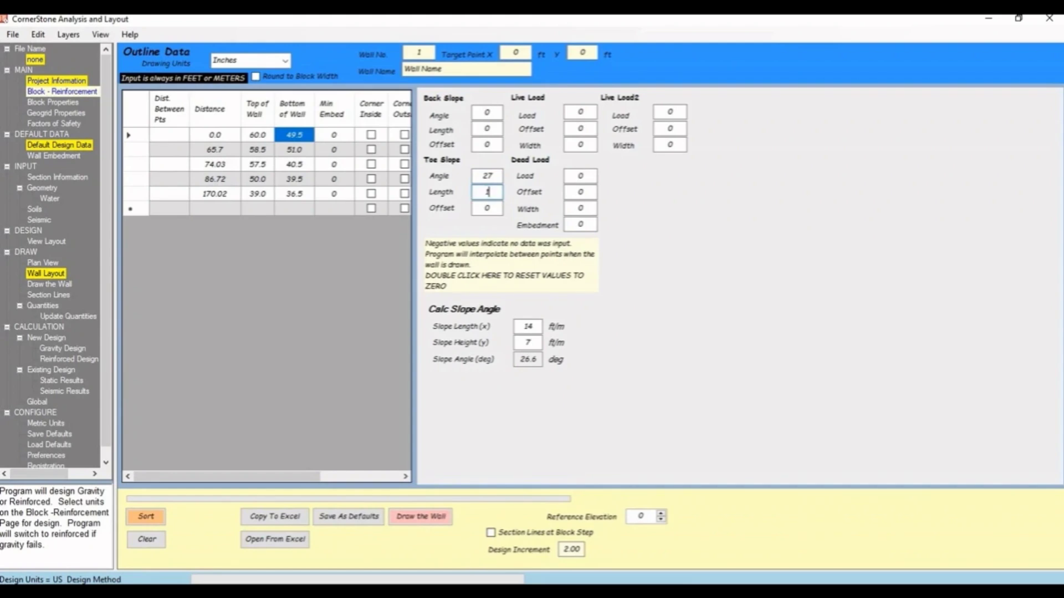
left_click(495, 209)
- Measure the back slope's horizontal length on the plan, from the wall at station 0 to the road edge
left_click(43, 263)
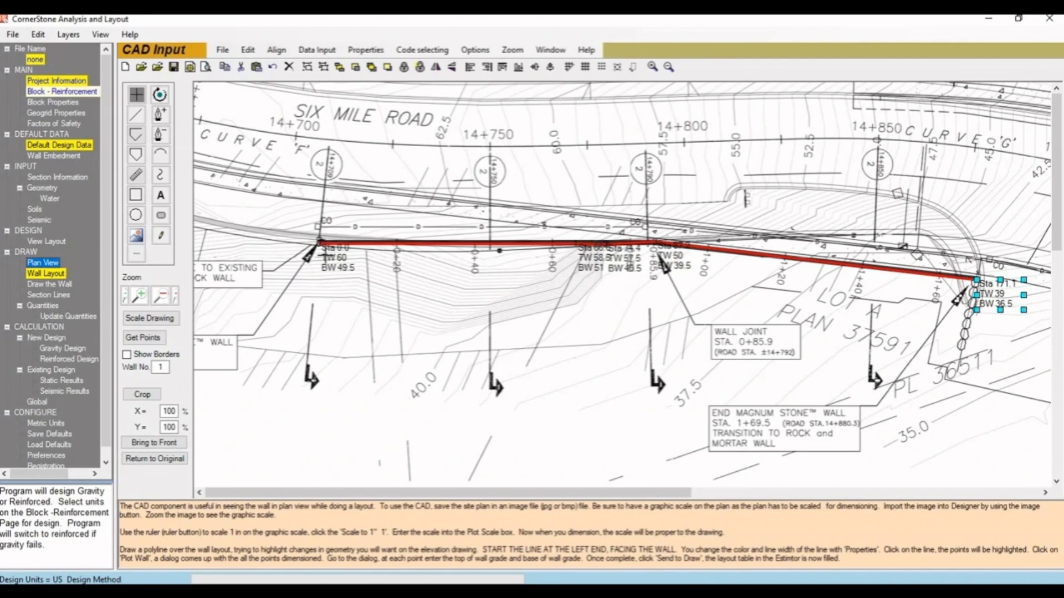
left_click(136, 175)
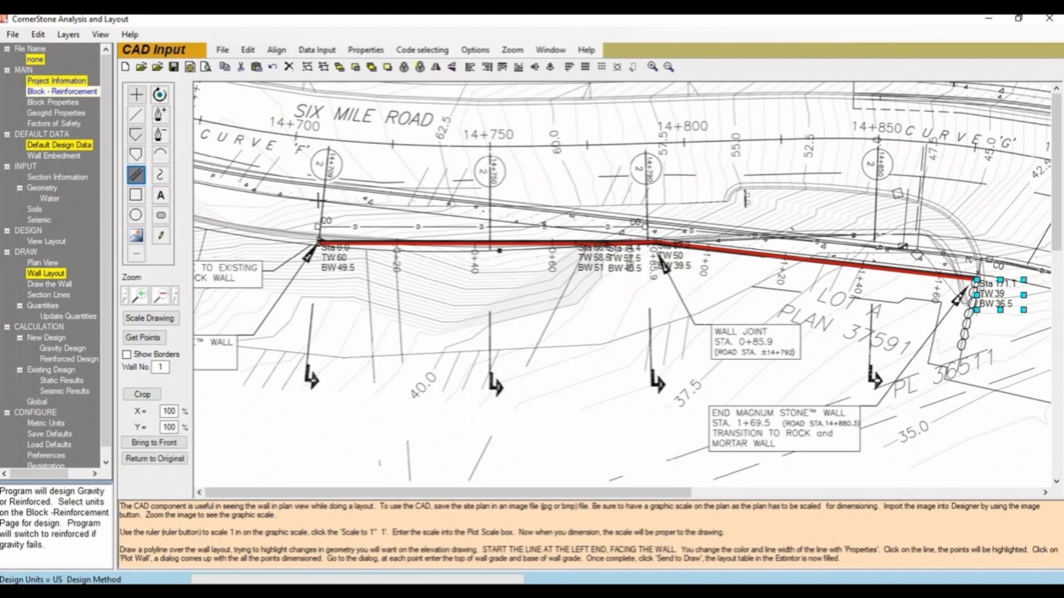
left_click_drag(319, 201, 319, 245)
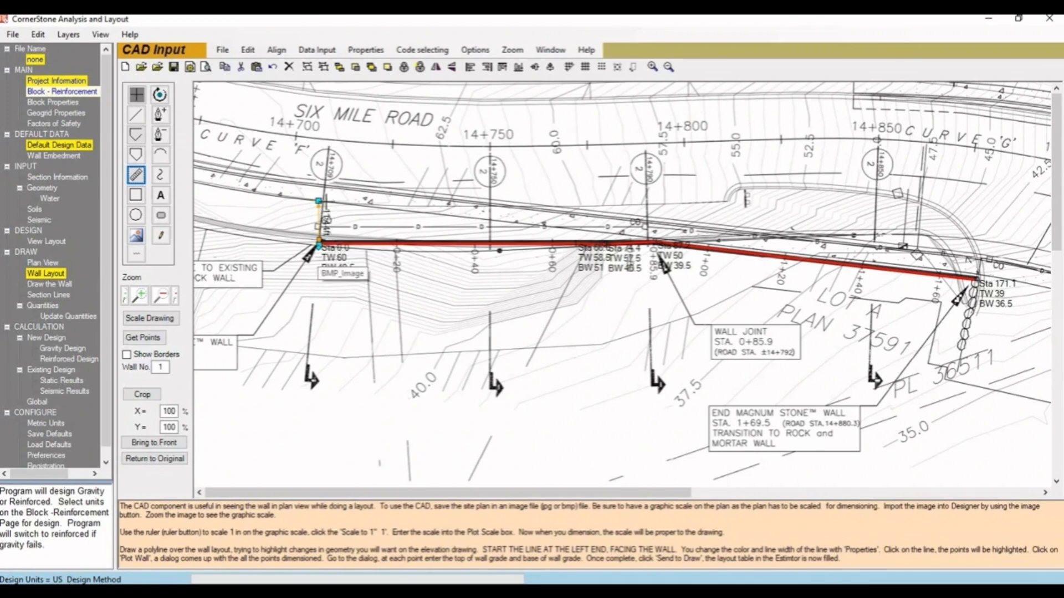
- Calculate the back slope angle from length 11 and height 4, and set station 0's back slope to angle 20, length 11
left_click(45, 276)
double_click(522, 328)
type("11")
double_click(521, 343)
type("4")
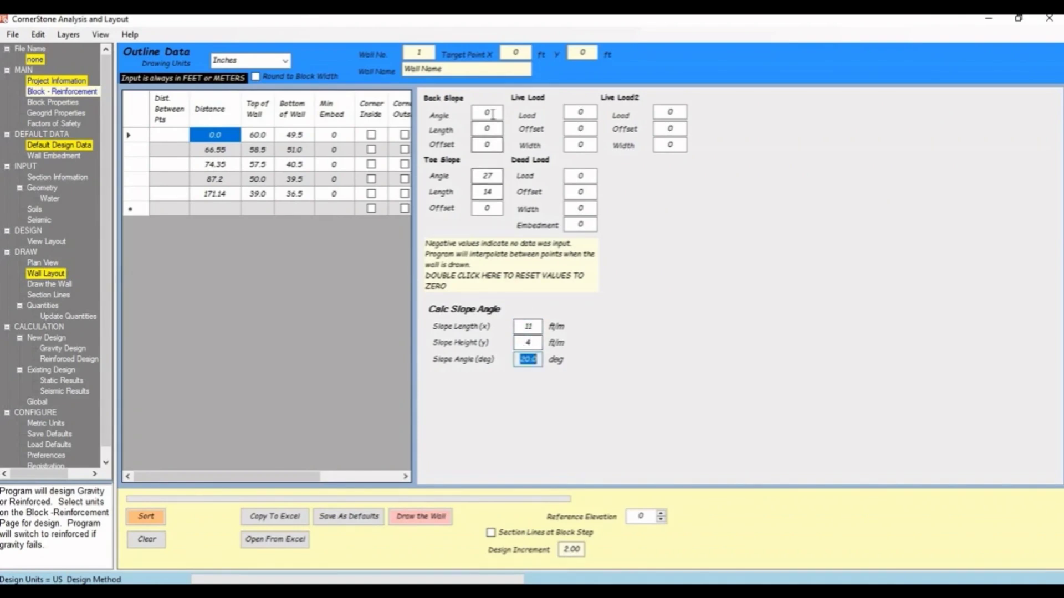
double_click(487, 112)
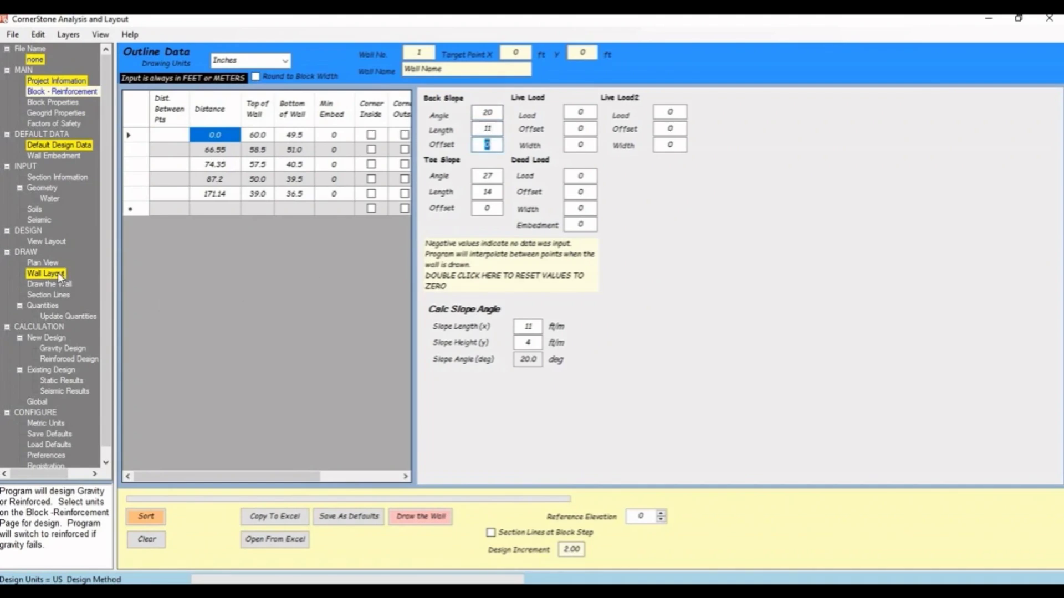
- Measure the width of Six Mile Road on the plan behind station 0, starting from the back slope's far end
left_click(50, 263)
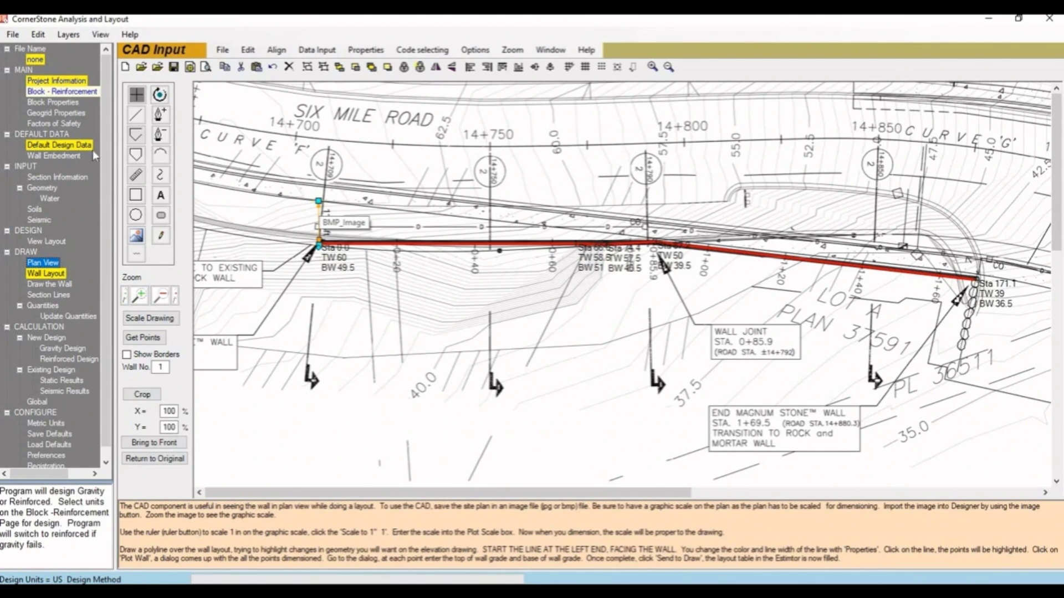
left_click(135, 175)
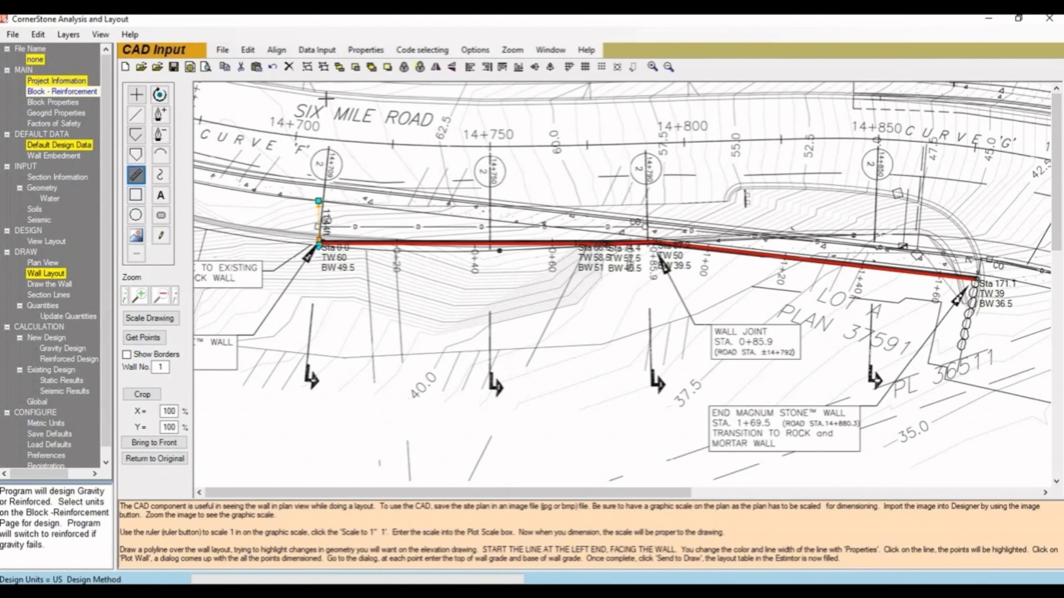
left_click_drag(318, 200, 317, 98)
left_click_drag(318, 200, 317, 201)
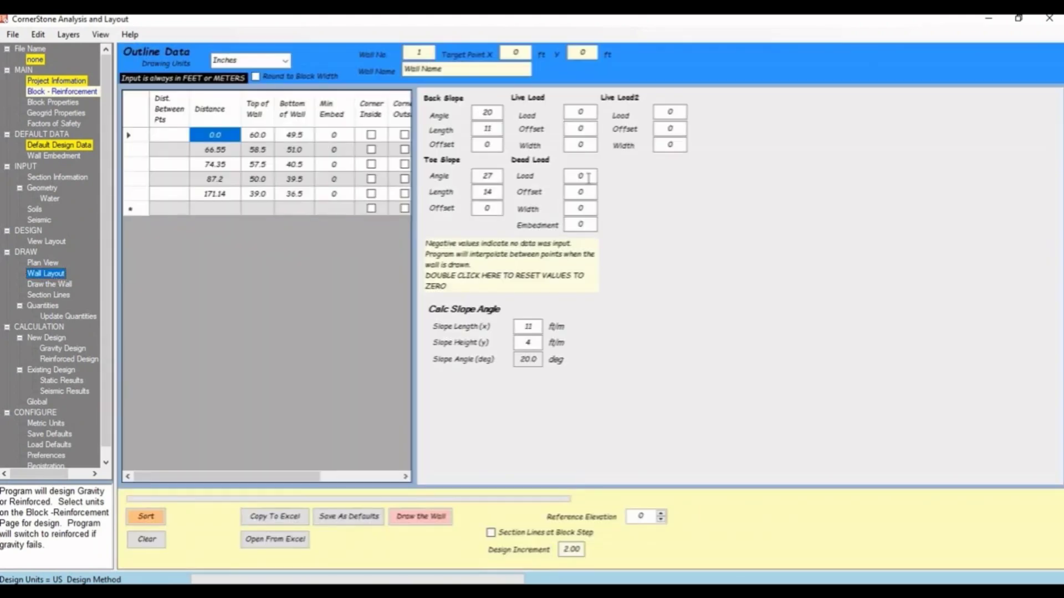
- Set station 0's live load in the wall layout to 250, with offset 11 and width 27
left_click(53, 277)
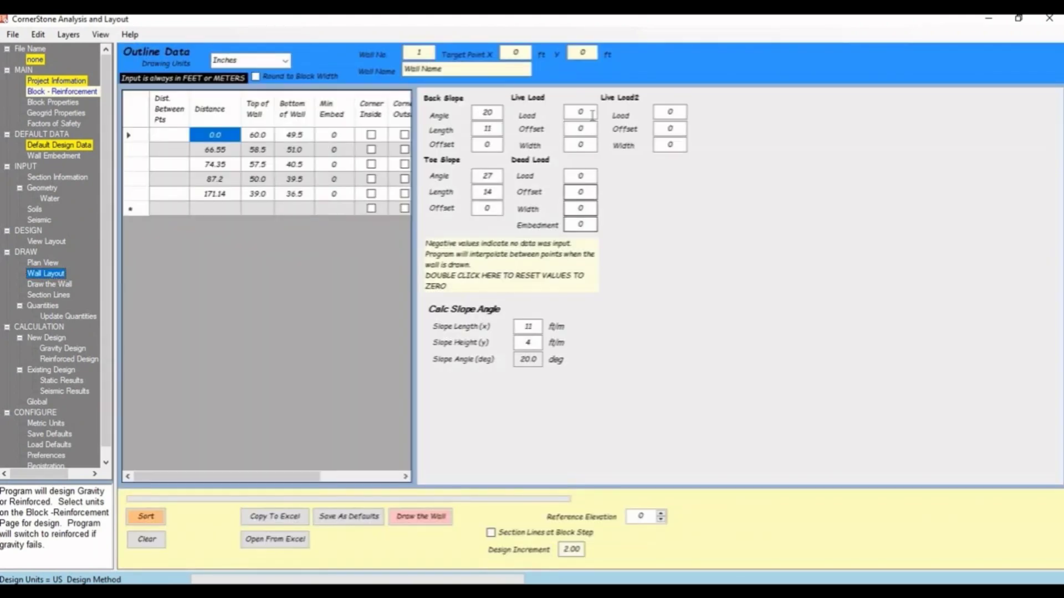
left_click(567, 114)
type("250")
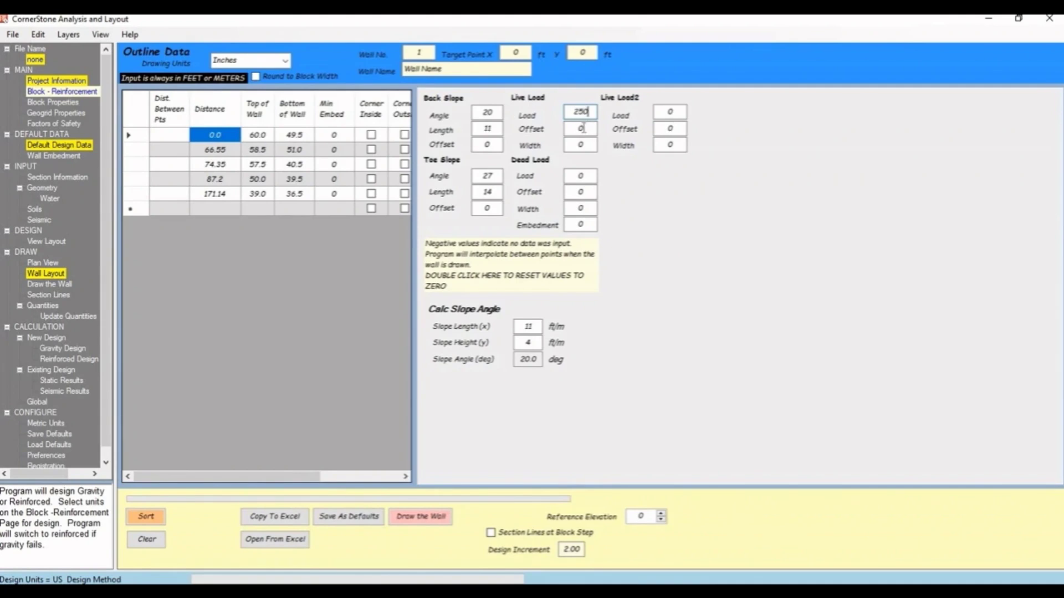
left_click(570, 128)
left_click(566, 145)
type("27")
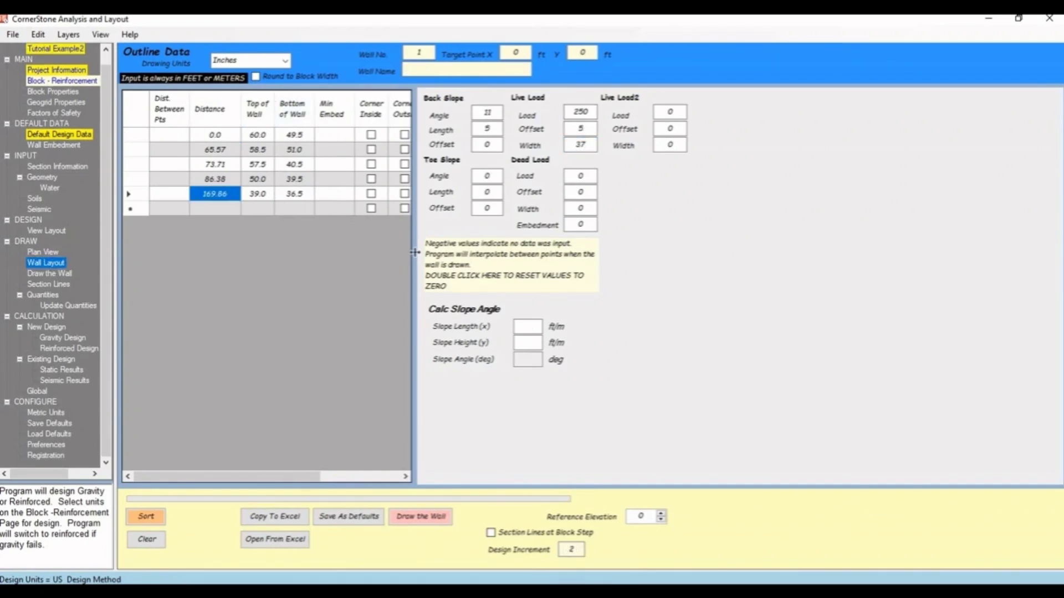
- Widen the layout table and review the slope and live load values for the stations after the wall's start
left_click_drag(415, 252, 552, 253)
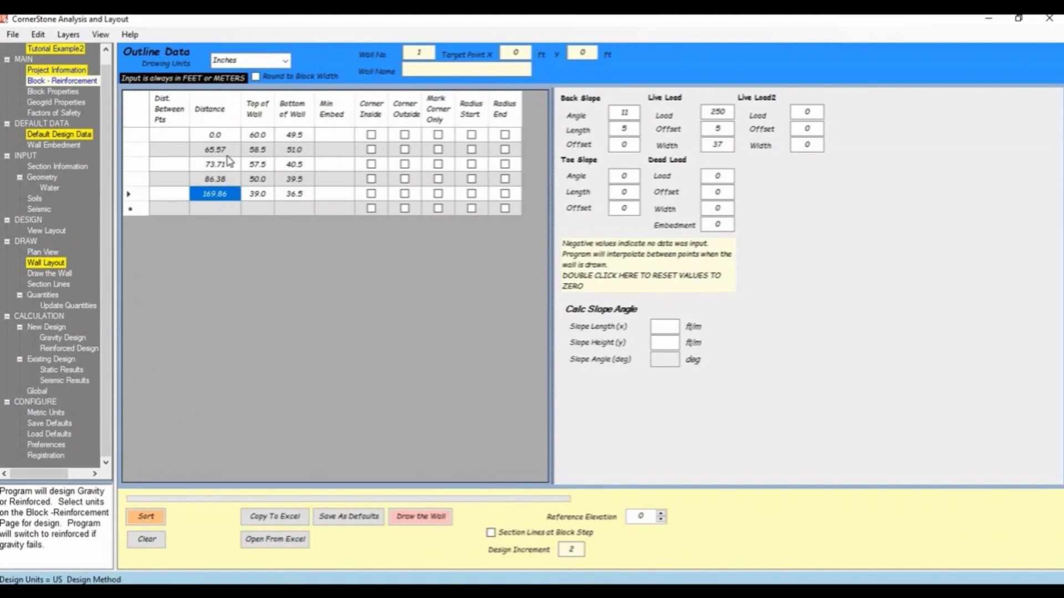
left_click(222, 151)
left_click(300, 150)
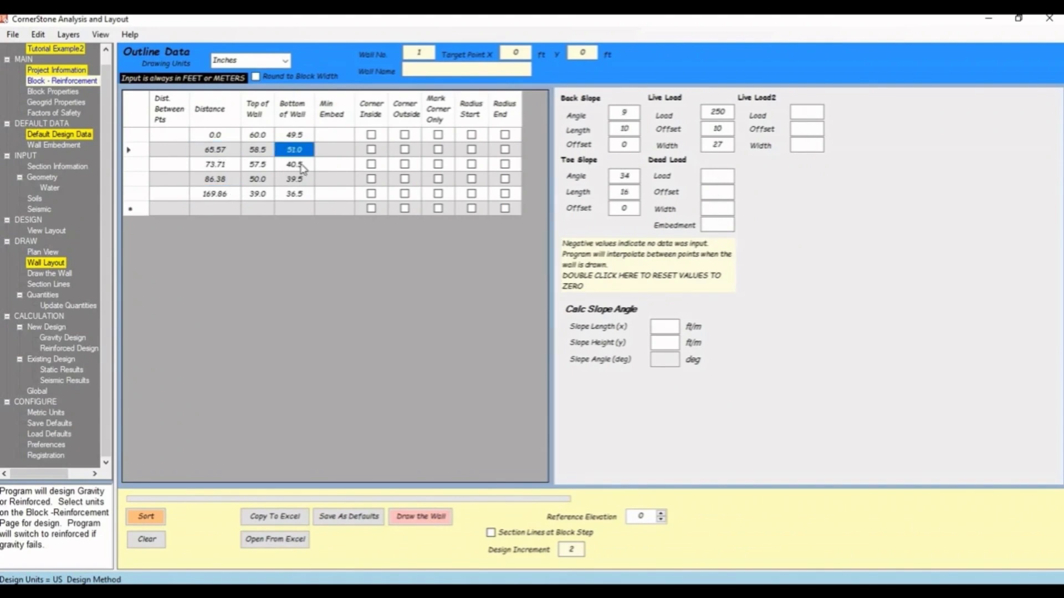
key("Down")
key("Down")
key("Down")
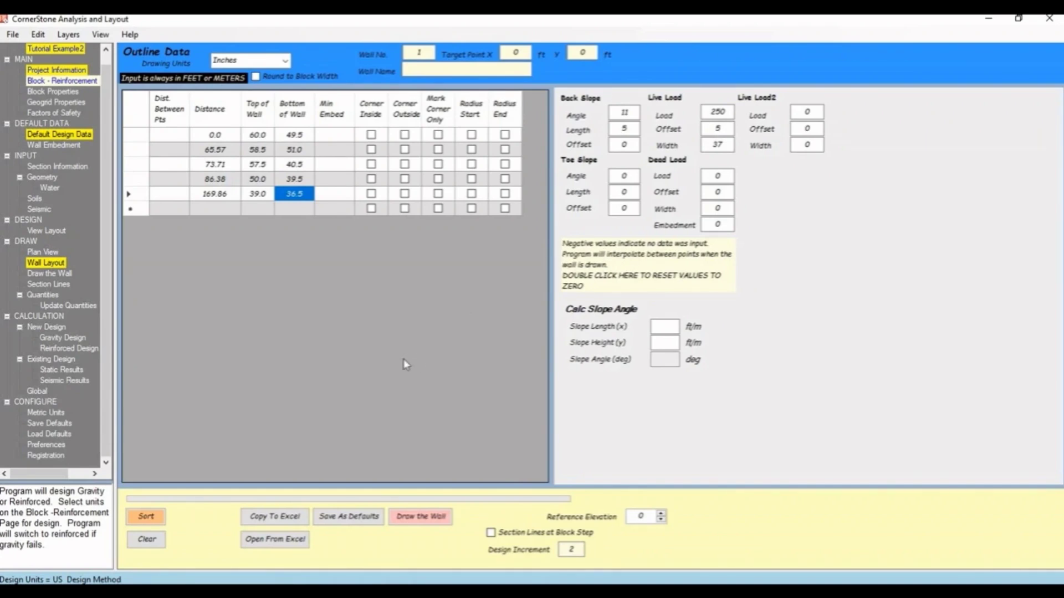
- Draw the wall from the layout data with the Gravity Design method and accept the design check
left_click(46, 274)
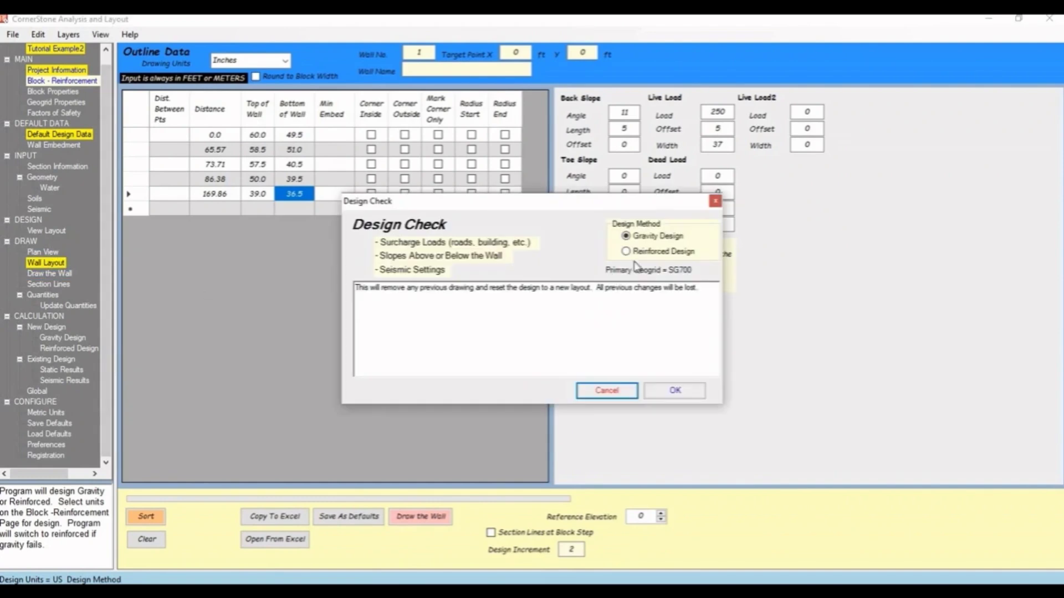
left_click(668, 391)
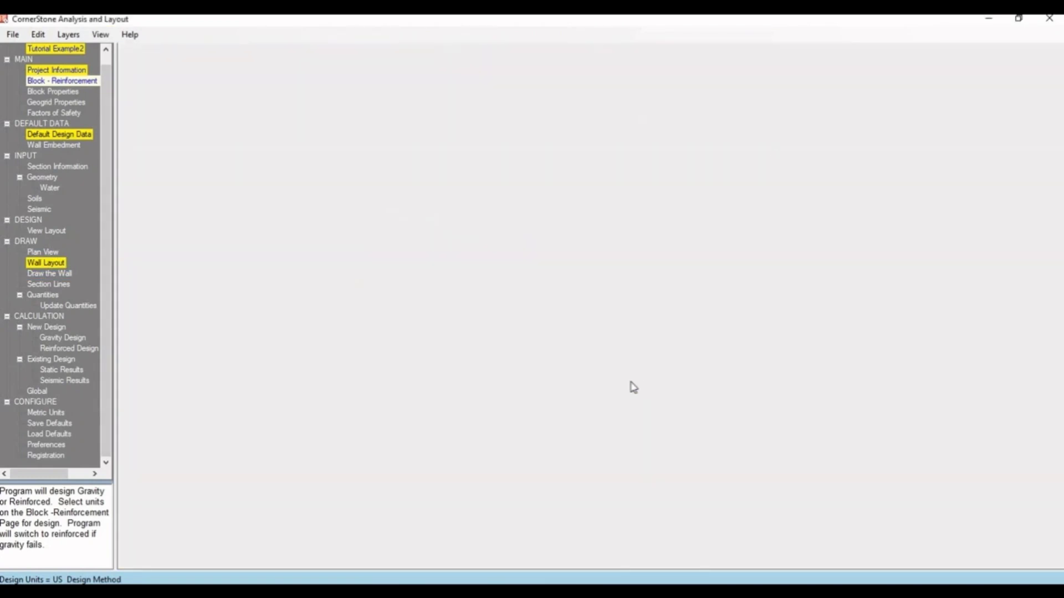